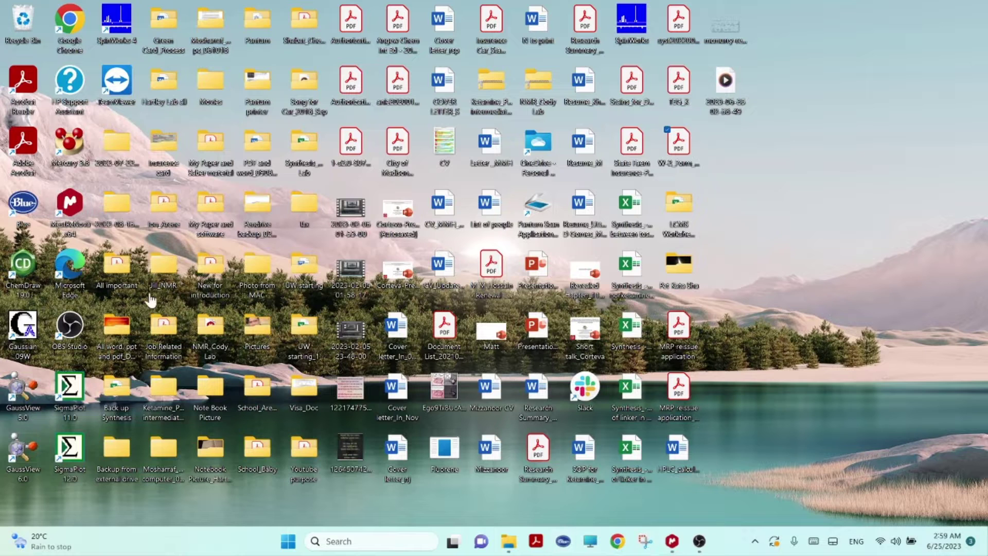
Load the fid from the 1 Proton NMR folder into MestReNova's empty Document 1.
left_click(682, 544)
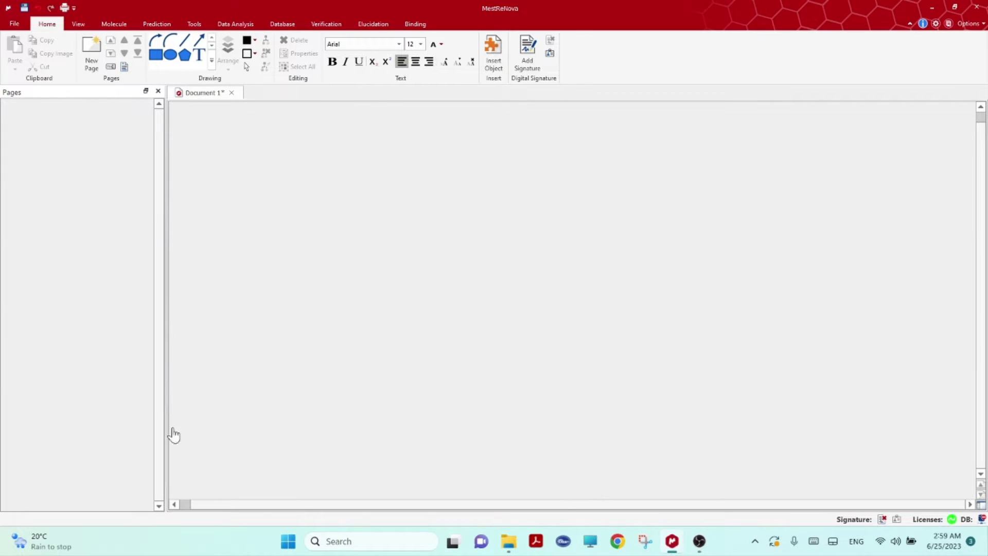
left_click(508, 549)
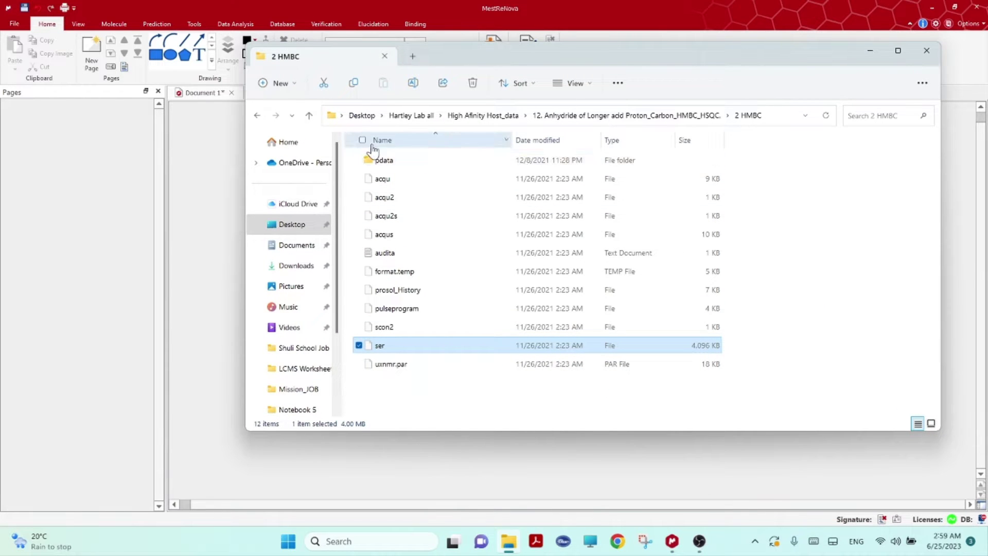
left_click(563, 118)
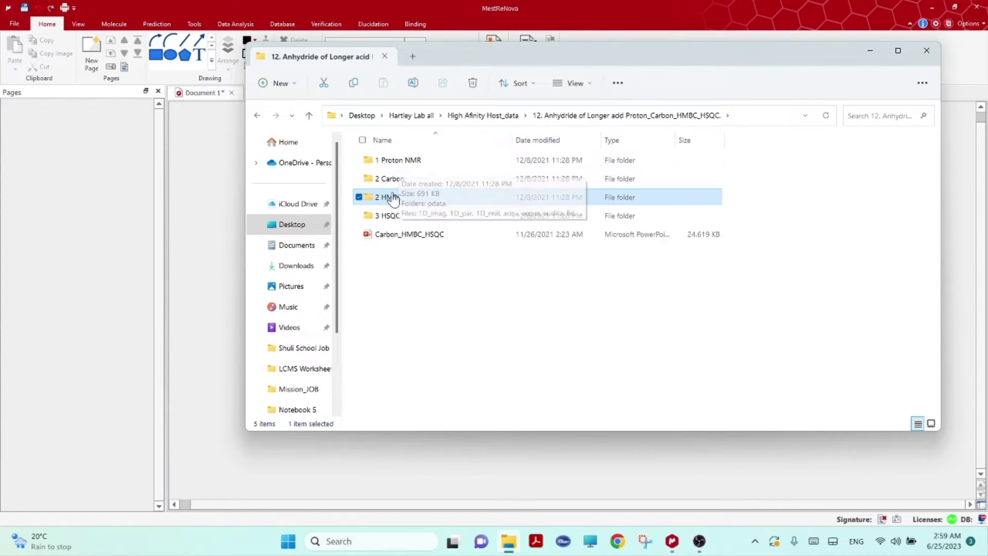
left_click(388, 179)
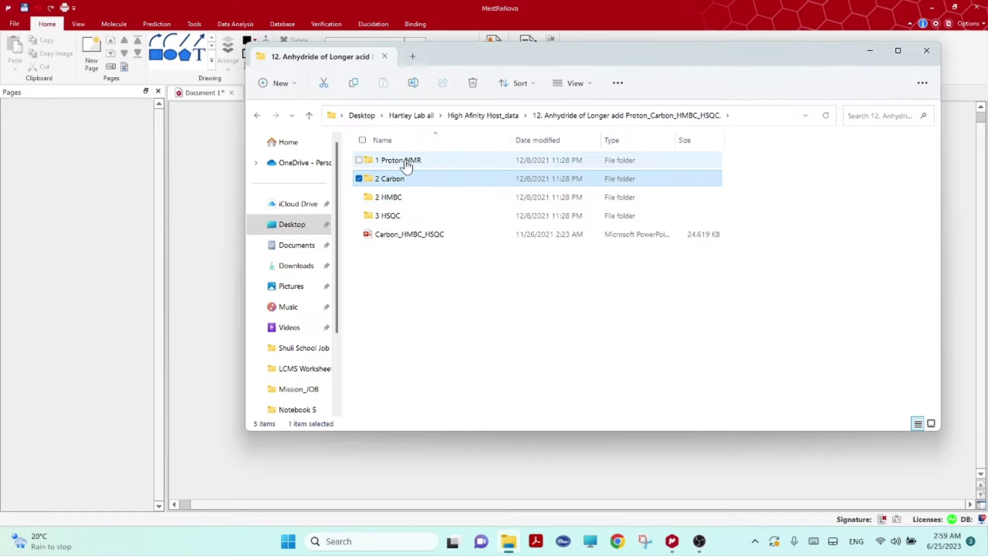
double_click(406, 162)
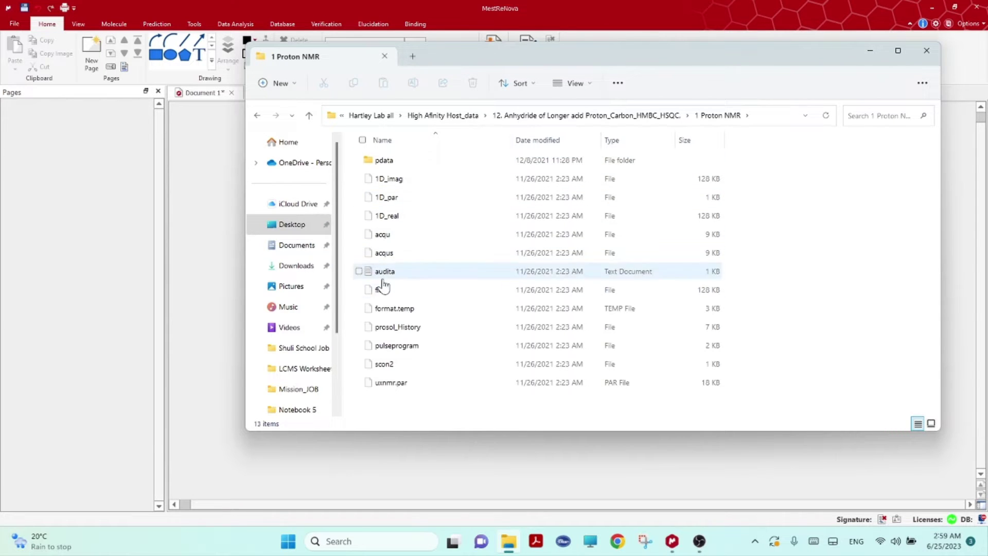
left_click_drag(376, 295, 41, 141)
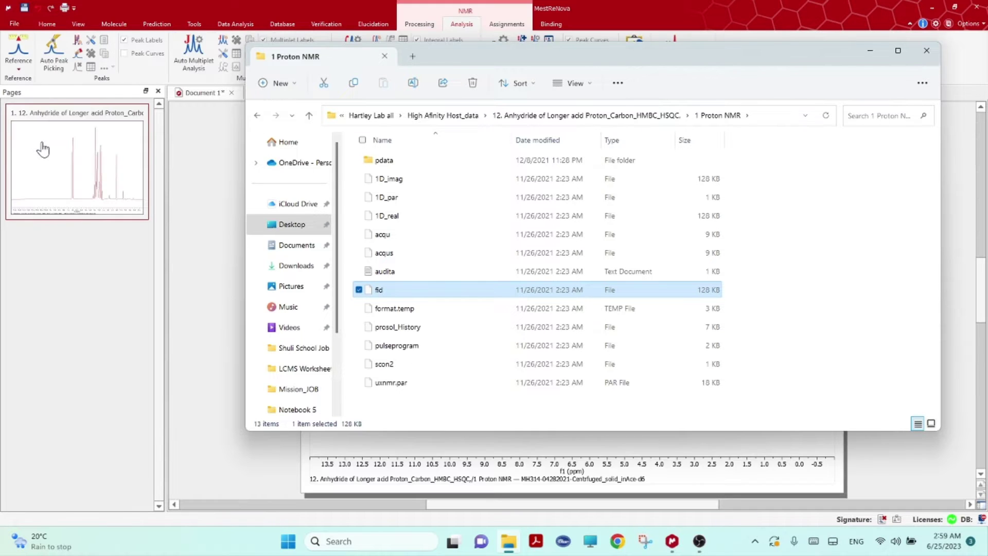
Apply automatic phase correction to the loaded proton spectrum.
left_click(42, 148)
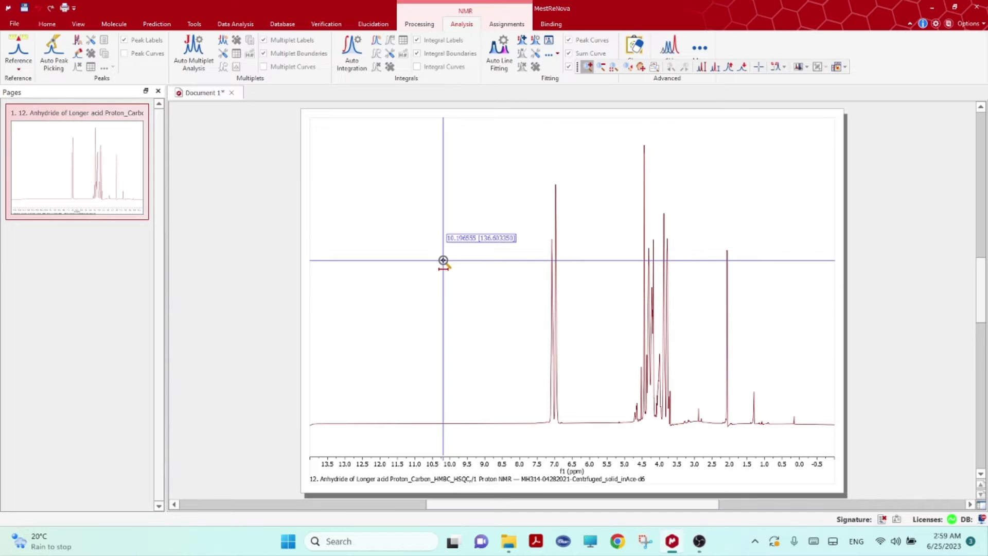
right_click(425, 249)
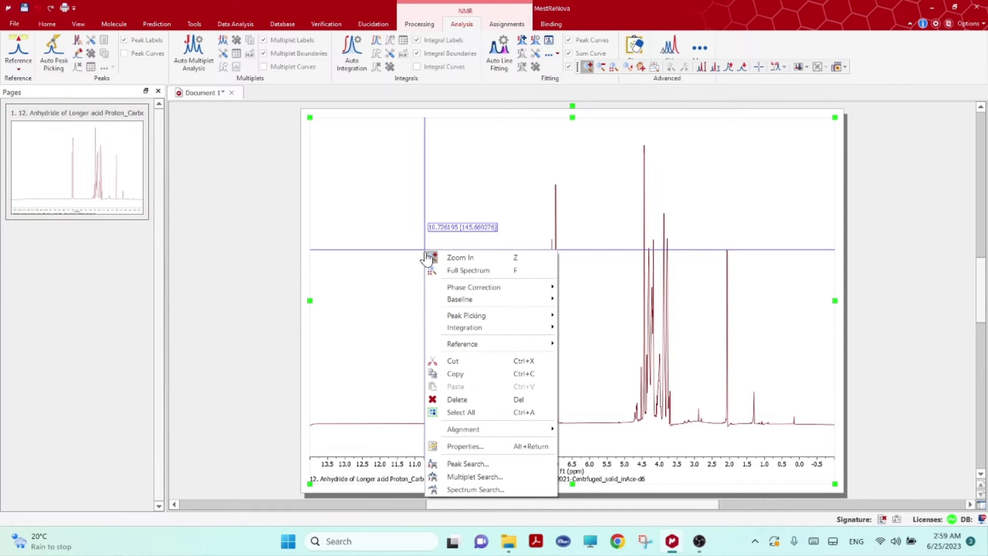
mouse_move(466, 289)
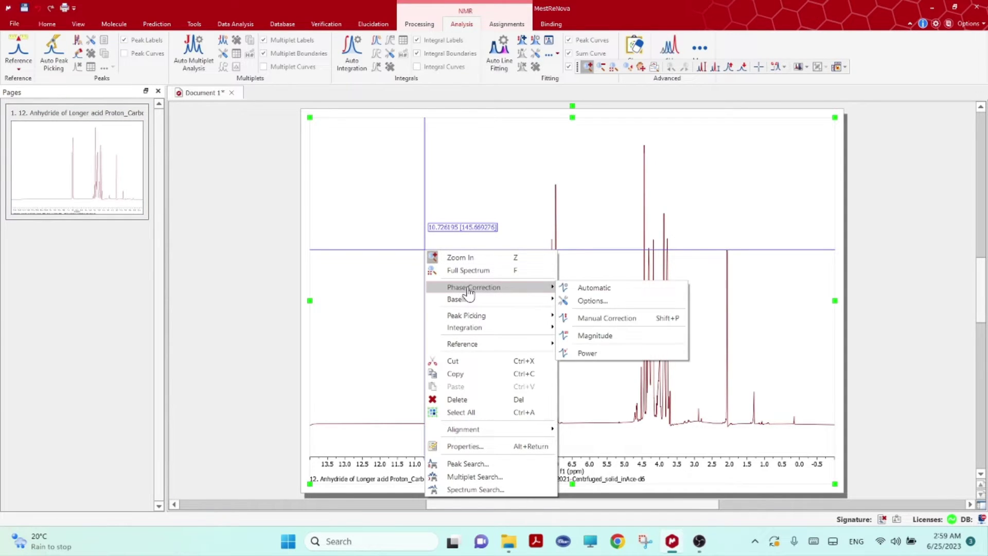
left_click(620, 291)
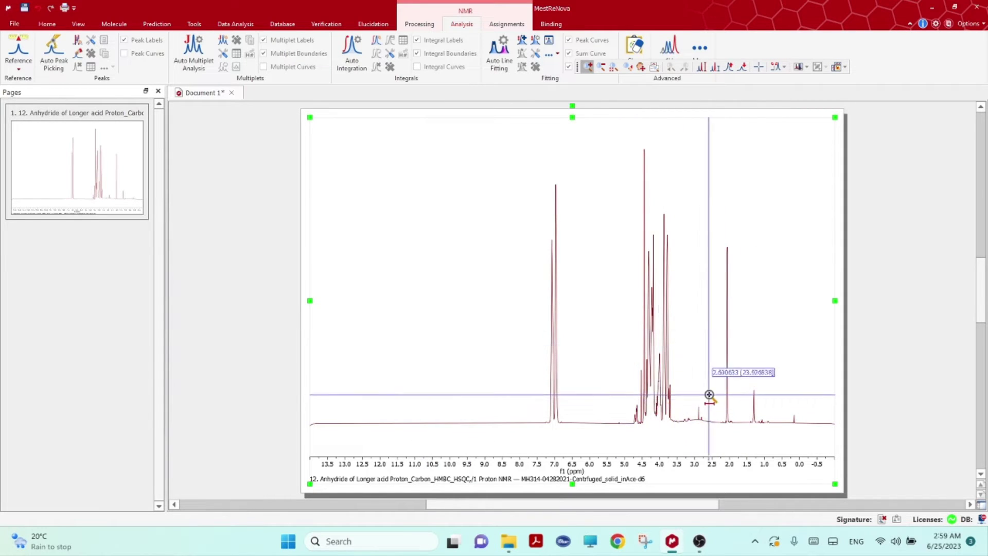
Reduce the vertical scale and zoom in closely on the solvent peak near 2.07 ppm.
scroll(624, 383, "down", 1)
scroll(712, 375, "down", 2)
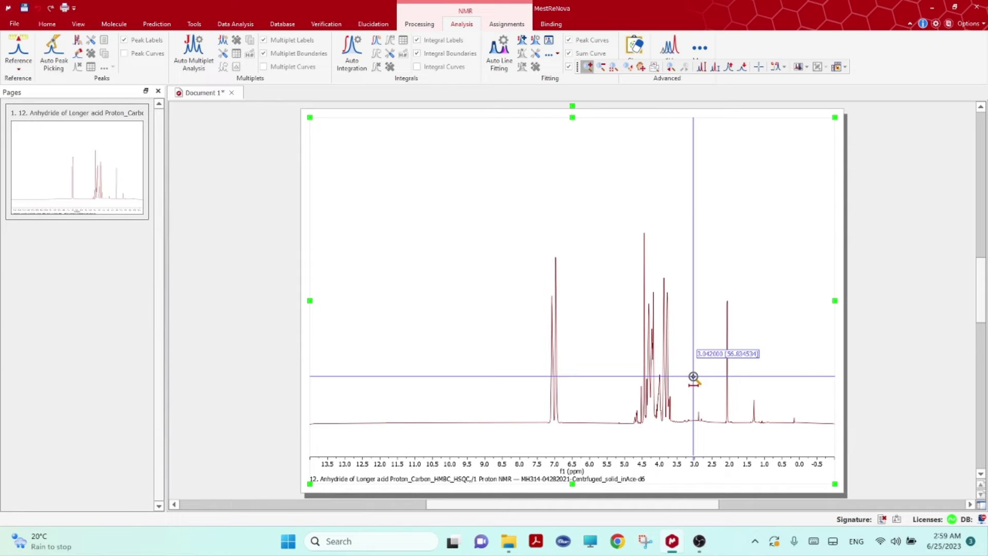
left_click_drag(693, 376, 778, 379)
left_click_drag(431, 379, 587, 379)
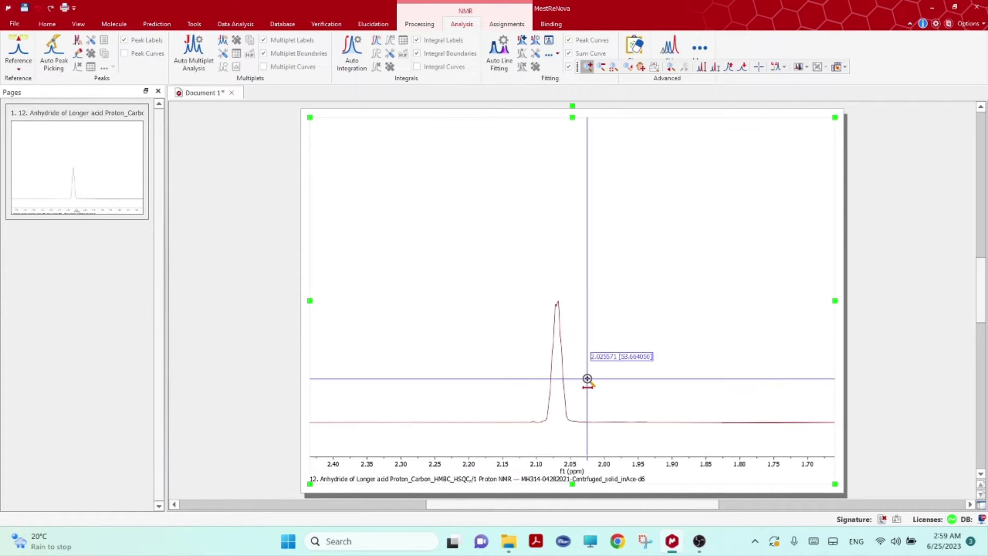
Reference the acetone-d6 solvent peak to 2.05 ppm, then restore the full 13.5 to -0.5 ppm view.
right_click(557, 382)
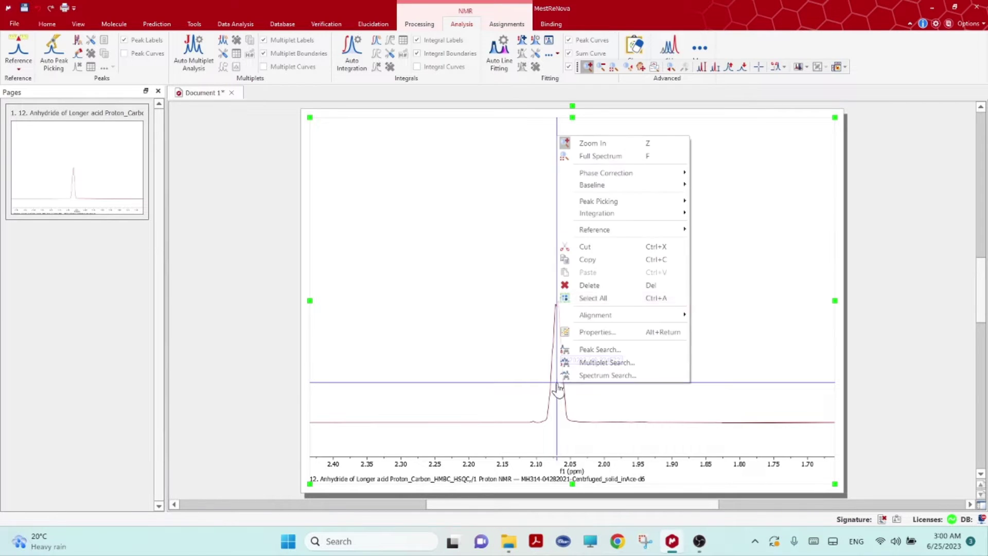
mouse_move(608, 234)
left_click(726, 230)
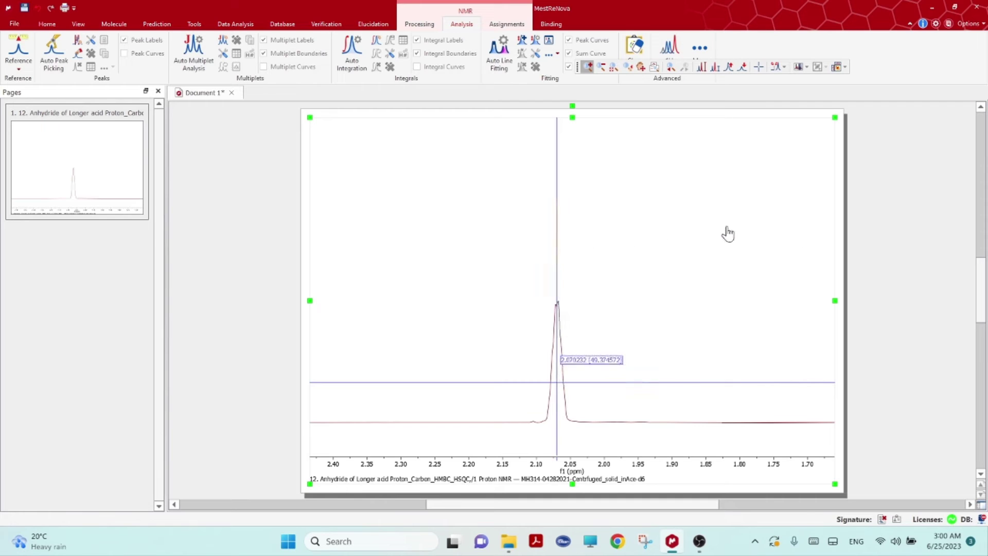
left_click(557, 305)
type("2.05 ppm")
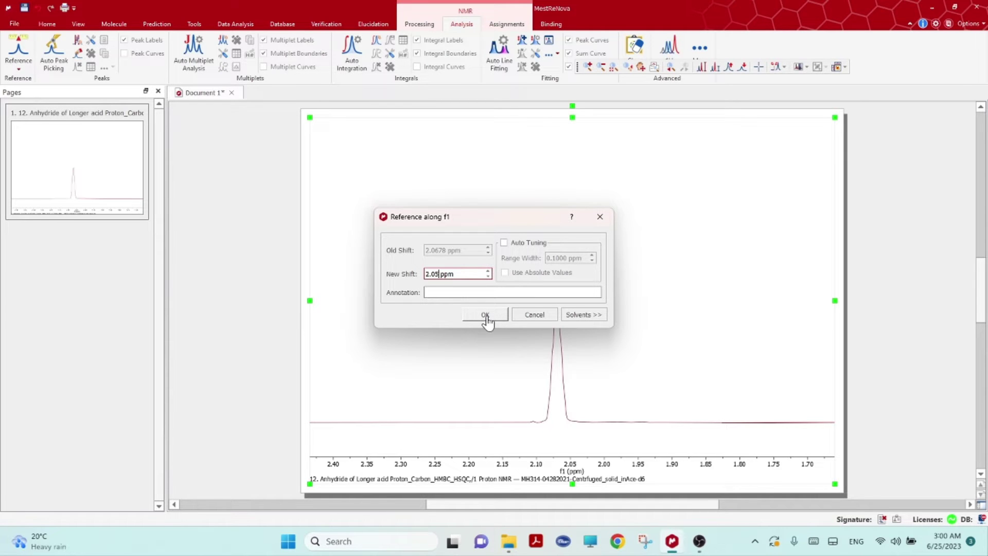
left_click(486, 316)
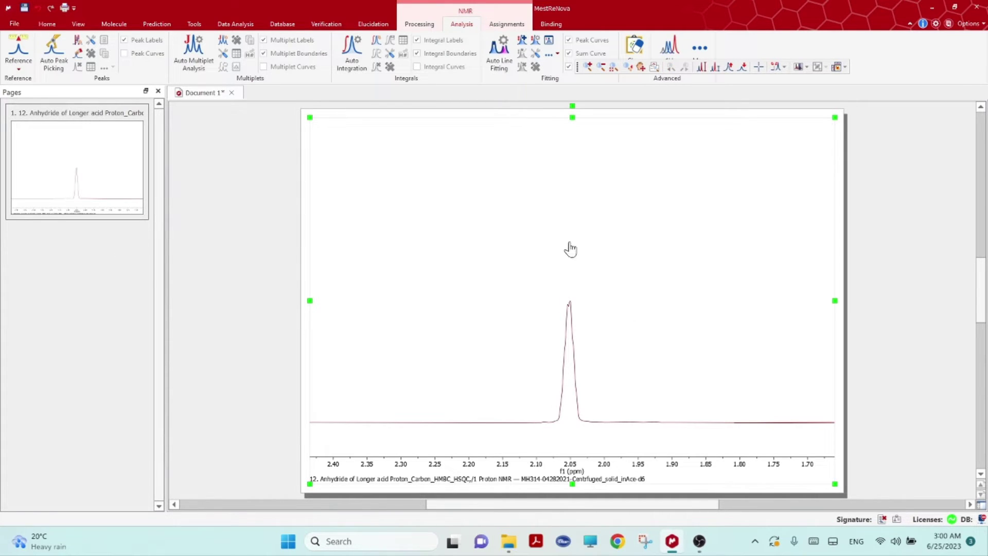
right_click(430, 212)
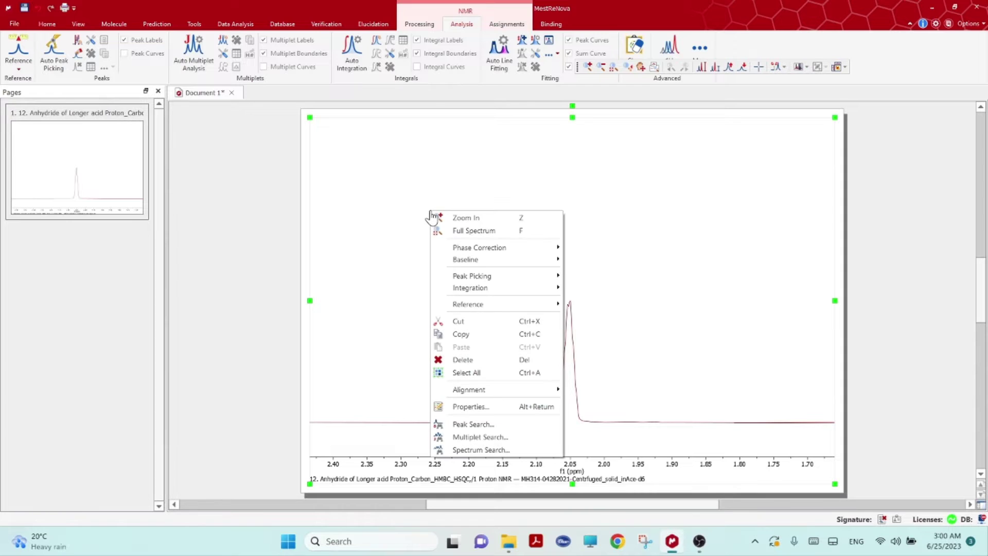
left_click(459, 231)
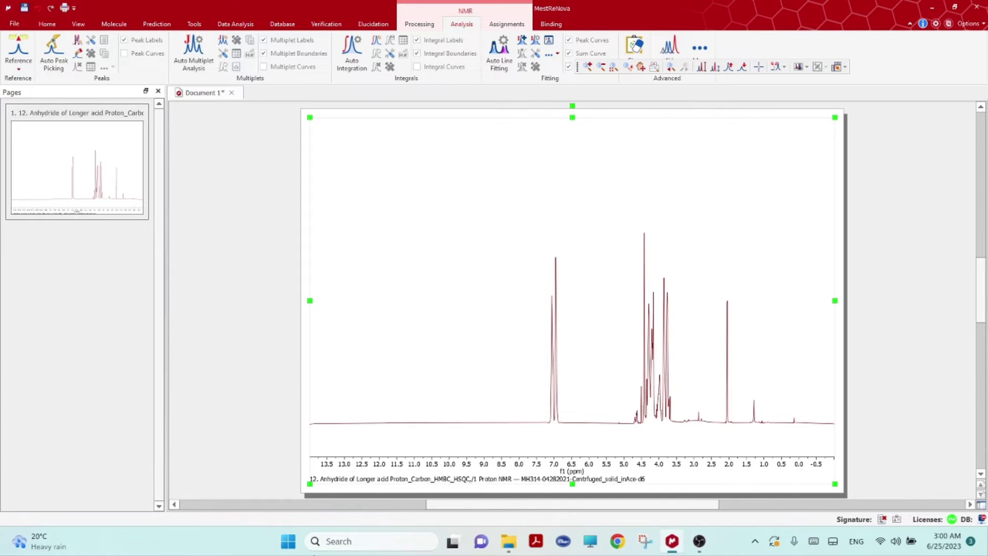
Load the 2 Carbon fid into MestReNova as a second page showing the 13C spectrum.
left_click(509, 541)
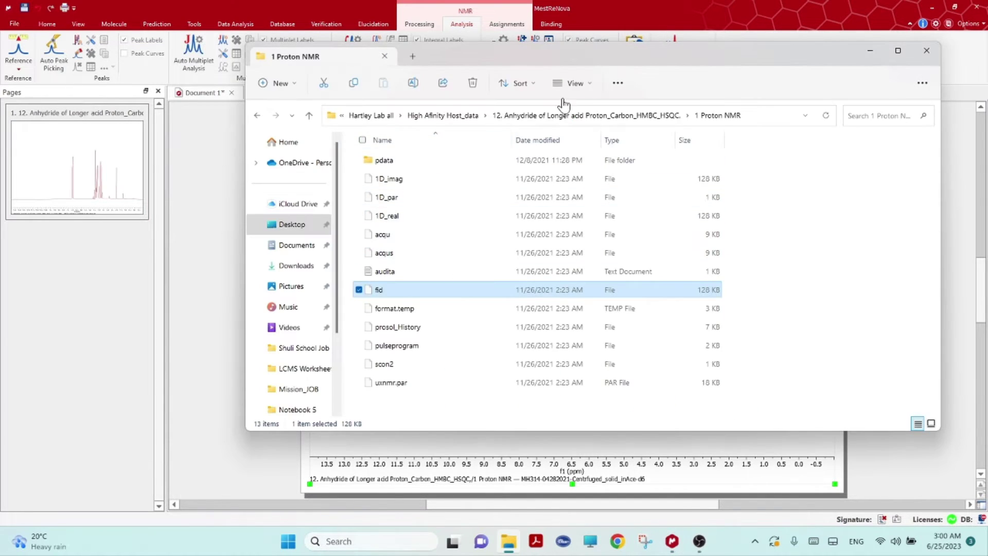
left_click(554, 120)
double_click(390, 180)
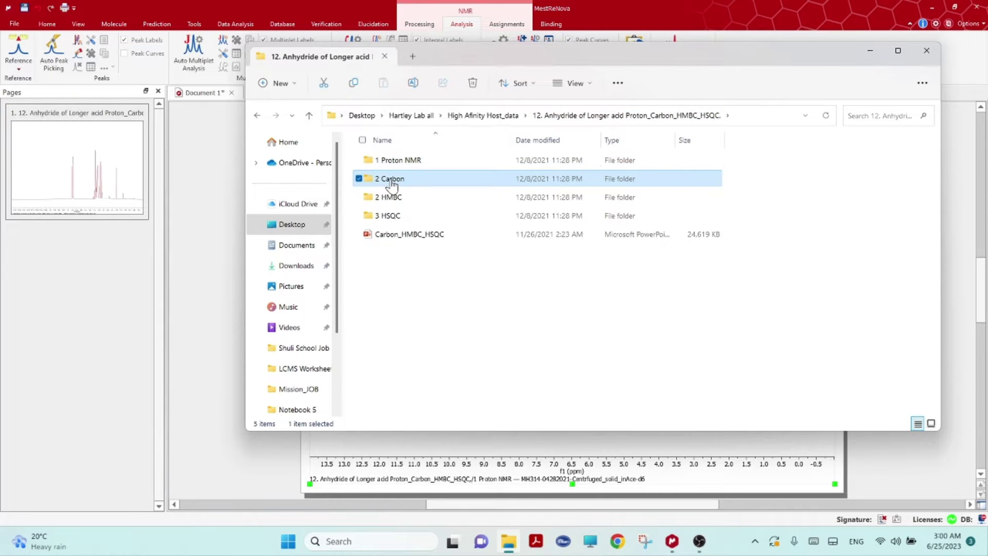
left_click_drag(379, 257, 24, 256)
left_click(62, 282)
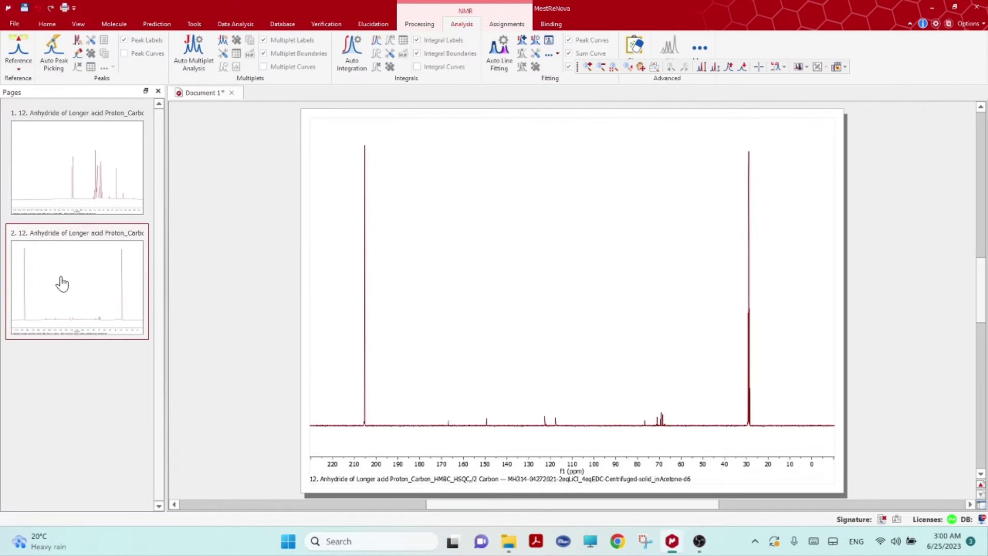
Reference the carbon solvent peak at 205.2966 ppm to 206.30 ppm and shrink the vertical scale.
right_click(570, 273)
mouse_move(637, 367)
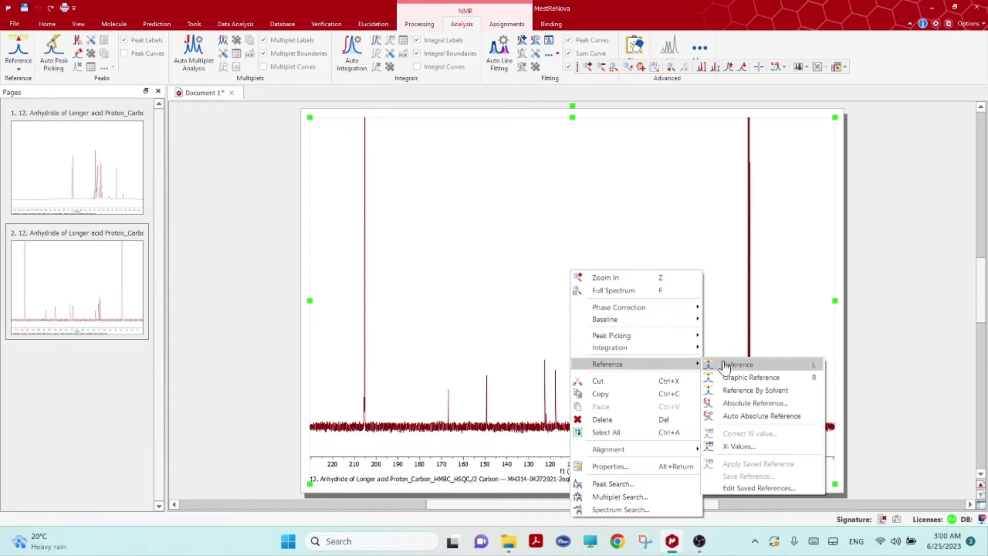
left_click(751, 366)
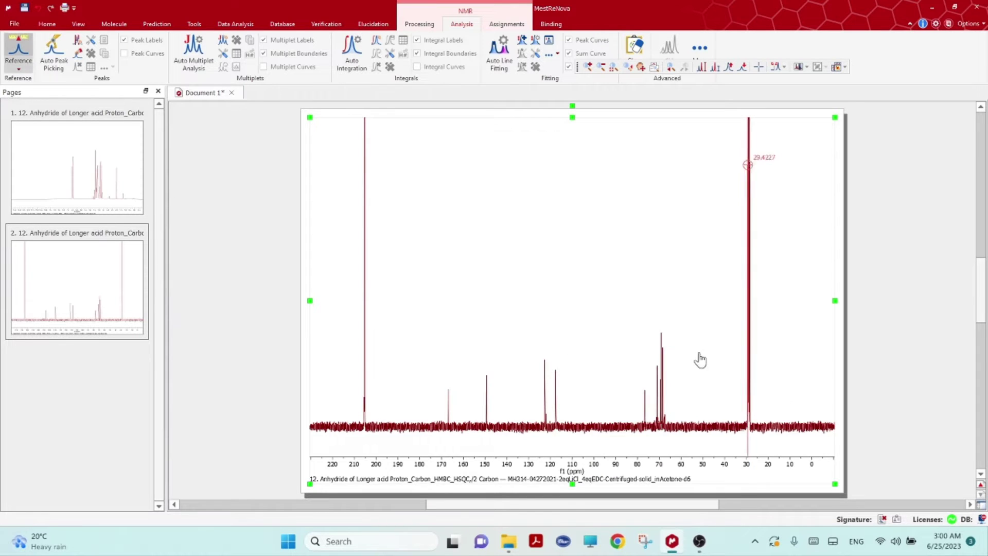
left_click(365, 222)
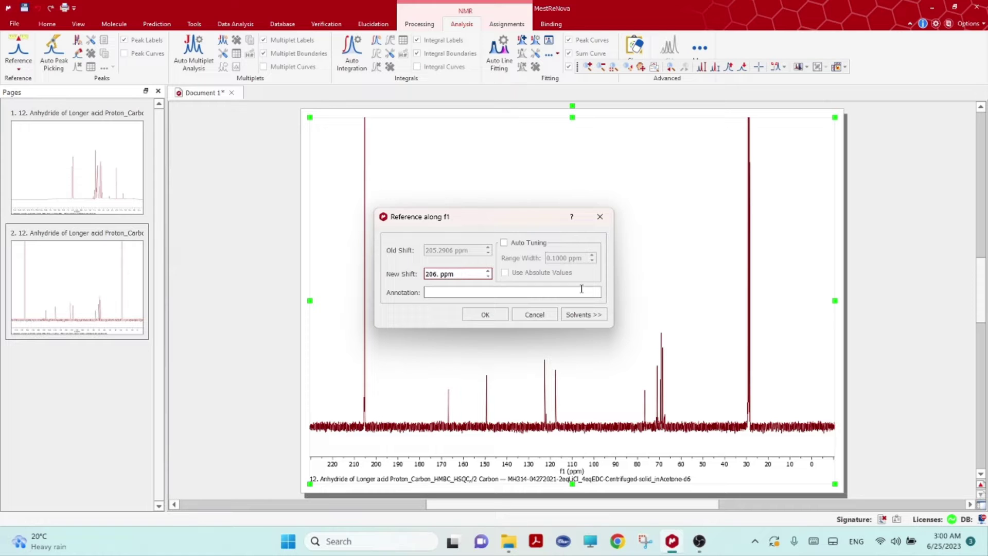
left_click(486, 314)
scroll(752, 263, "down", 4)
scroll(731, 328, "down", 2)
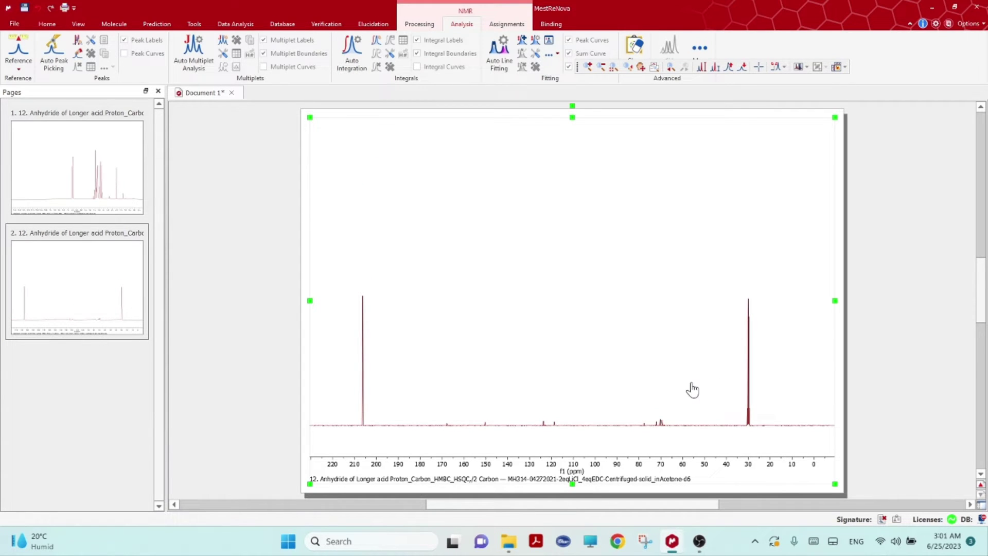
Zoom into the middle of the carbon spectrum, then return to the full spectrum.
key("z")
scroll(735, 367, "up", 3)
right_click(649, 223)
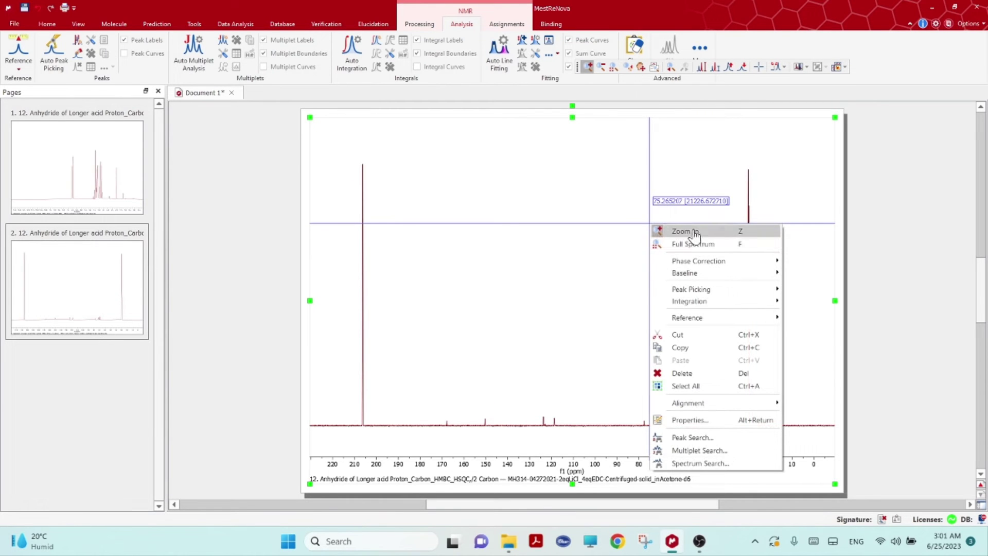
key("z")
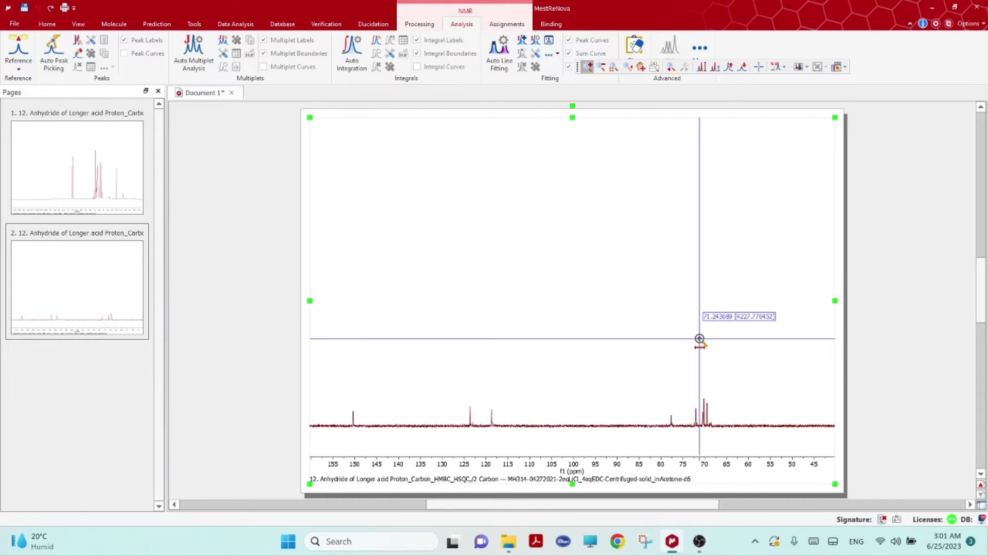
right_click(656, 252)
left_click(725, 279)
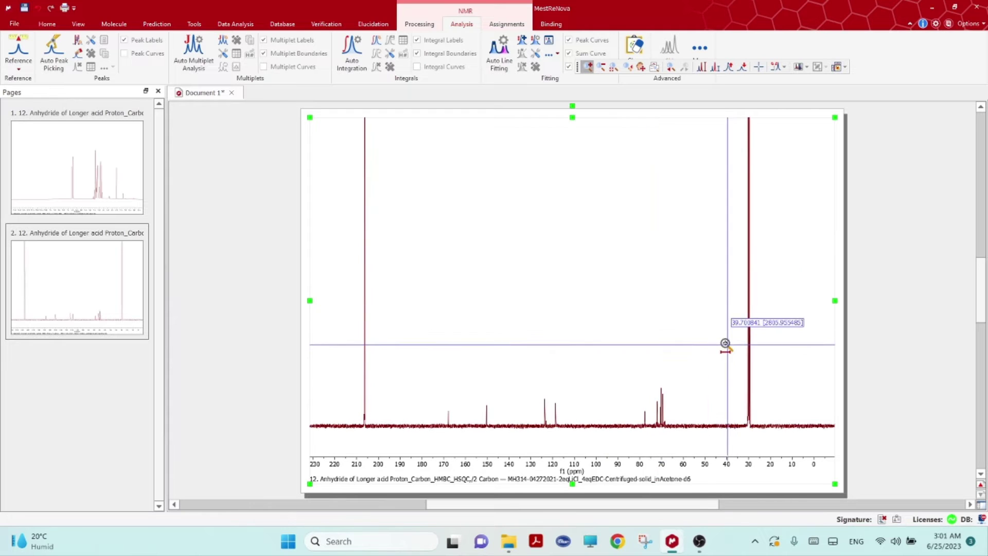
Zoom onto the acetone-d6 septet at 31.7–27.7 ppm and adjust the peak height.
left_click_drag(715, 341, 795, 340)
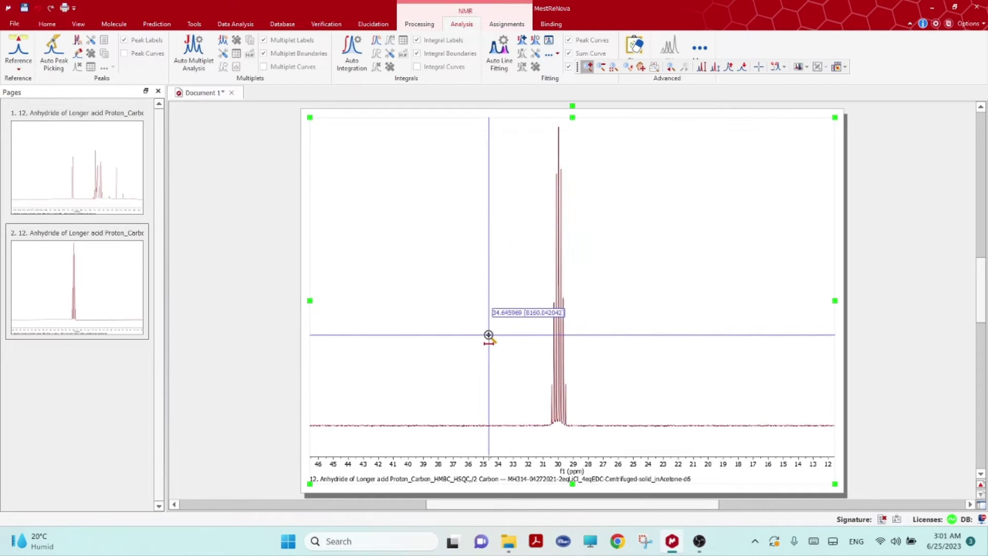
left_click_drag(488, 335, 659, 337)
scroll(566, 335, "down", 2)
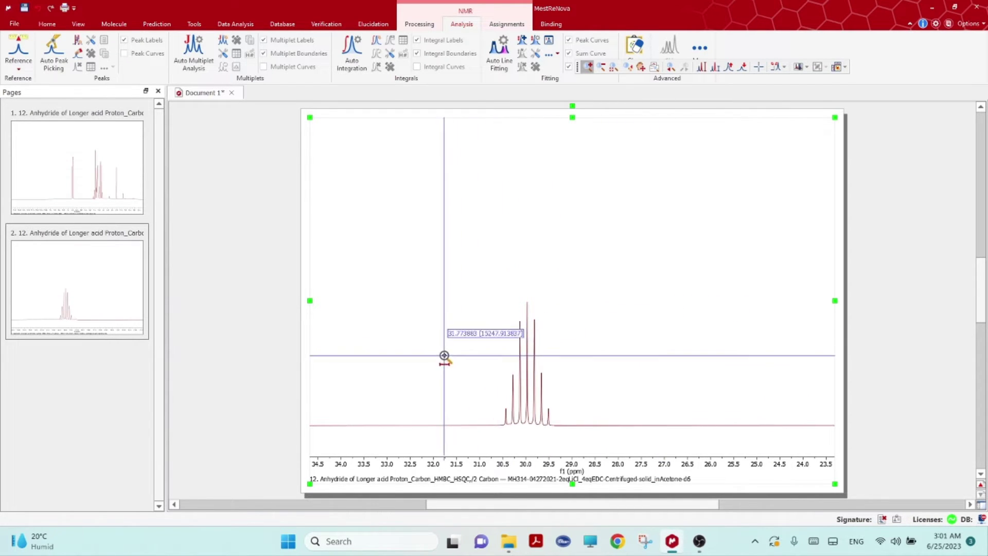
left_click_drag(444, 355, 633, 342)
scroll(504, 364, "up", 3)
scroll(545, 330, "down", 2)
scroll(545, 329, "up", 1)
scroll(539, 329, "down", 1)
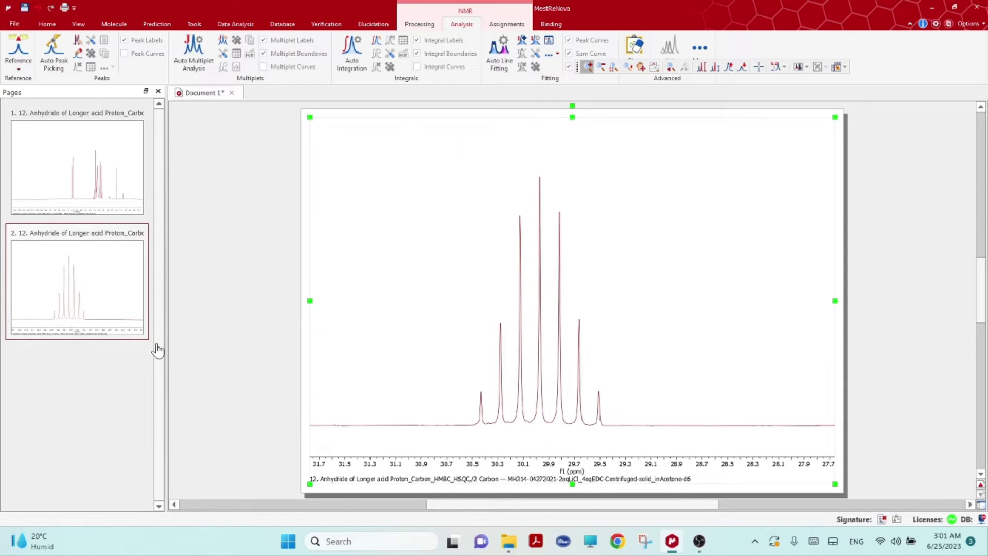
Load the ser file from the 3 HSQC folder into MestReNova as a third page.
left_click(509, 541)
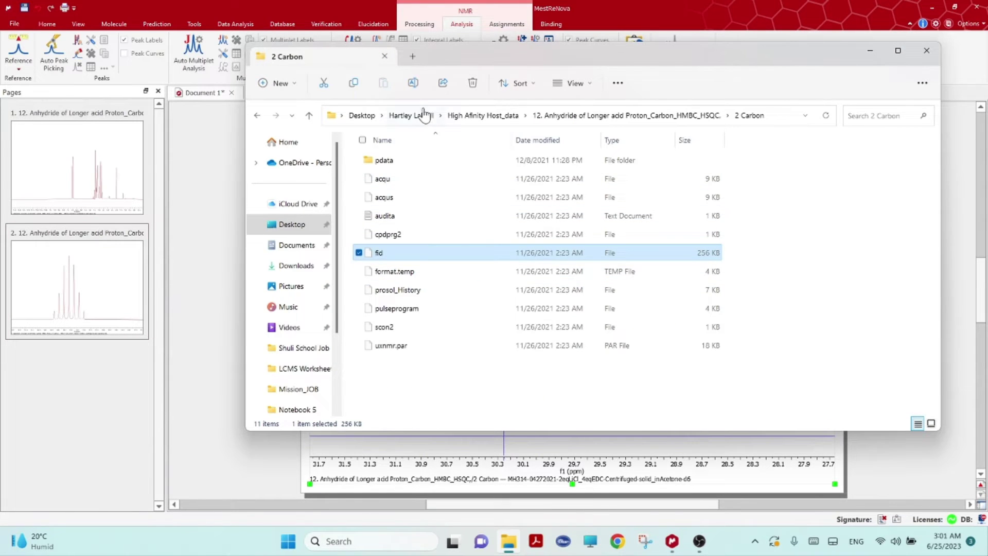
left_click(587, 119)
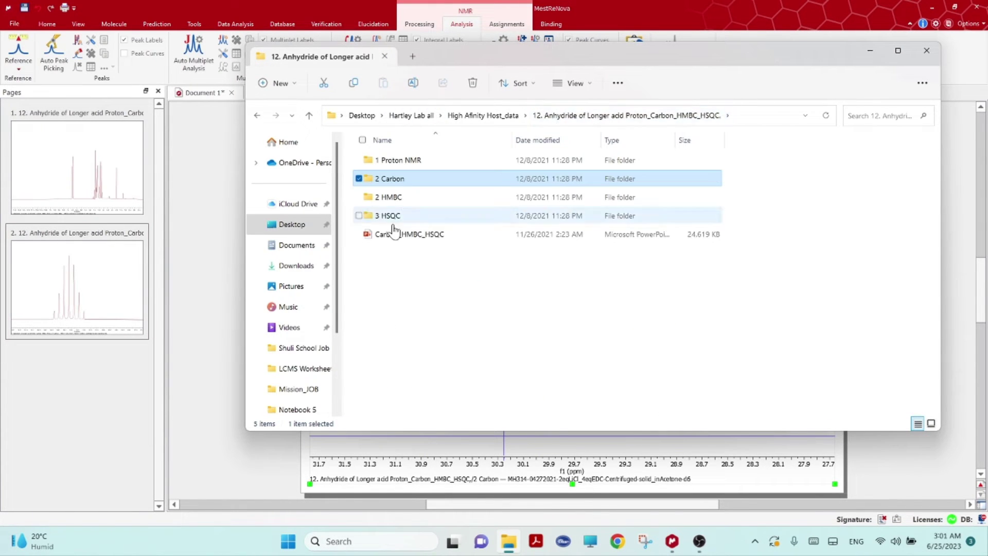
double_click(389, 218)
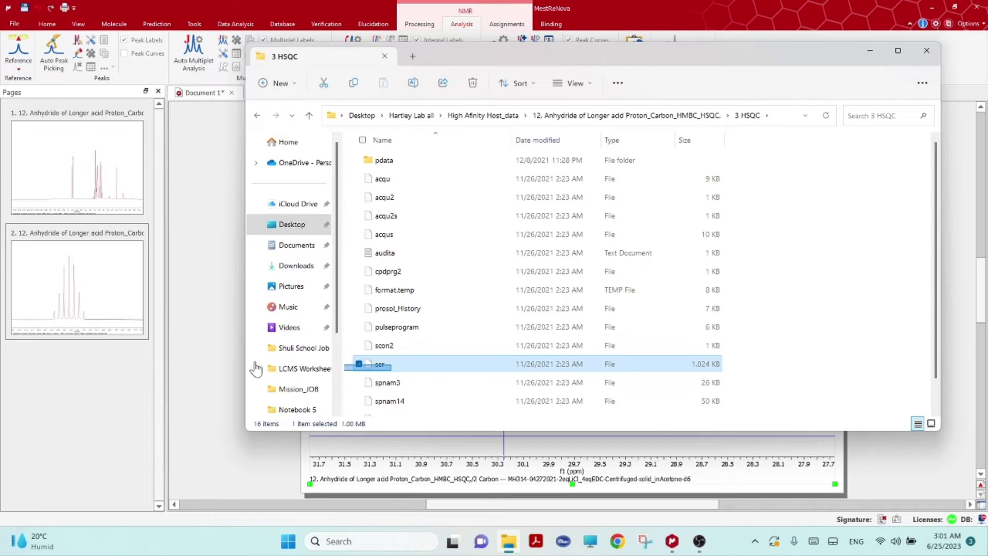
left_click(360, 364)
left_click_drag(460, 368, 38, 371)
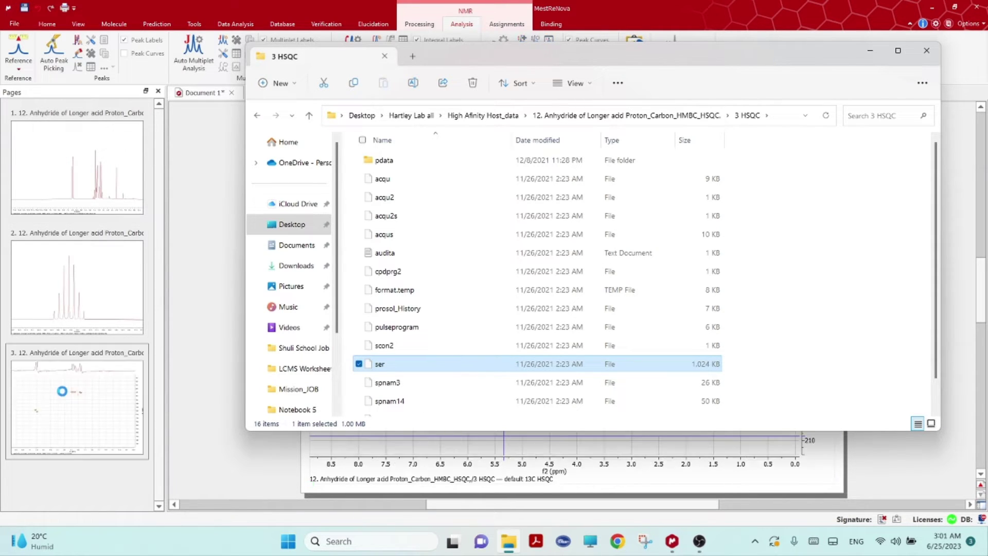
Lower the HSQC contour threshold to reveal weaker cross peaks near 30 ppm.
left_click(75, 399)
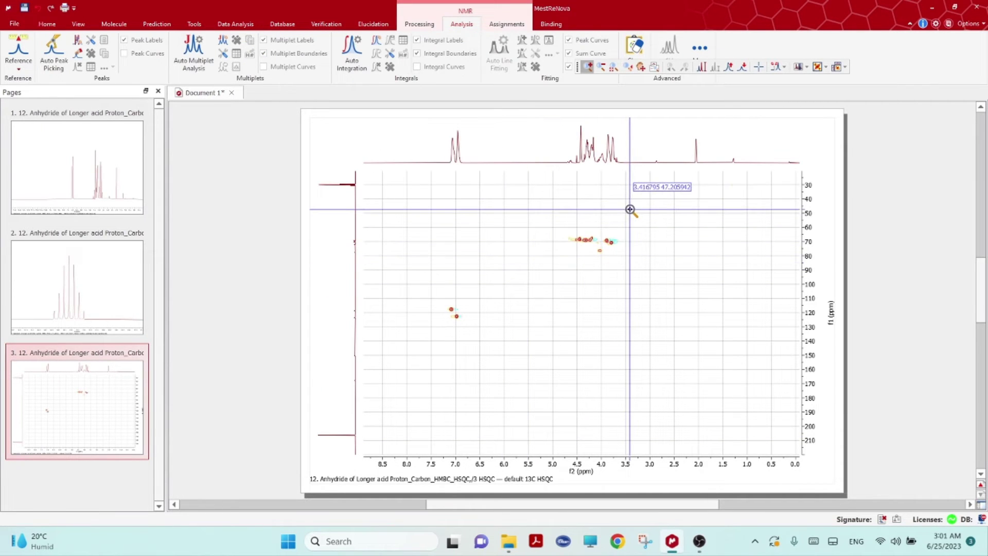
scroll(628, 211, "up", 3)
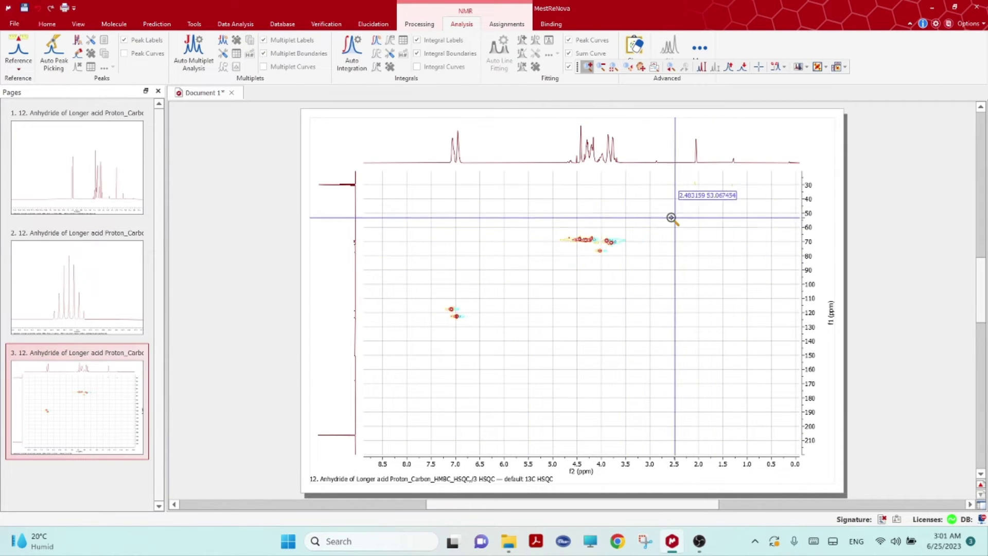
scroll(641, 212, "up", 2)
scroll(689, 222, "up", 3)
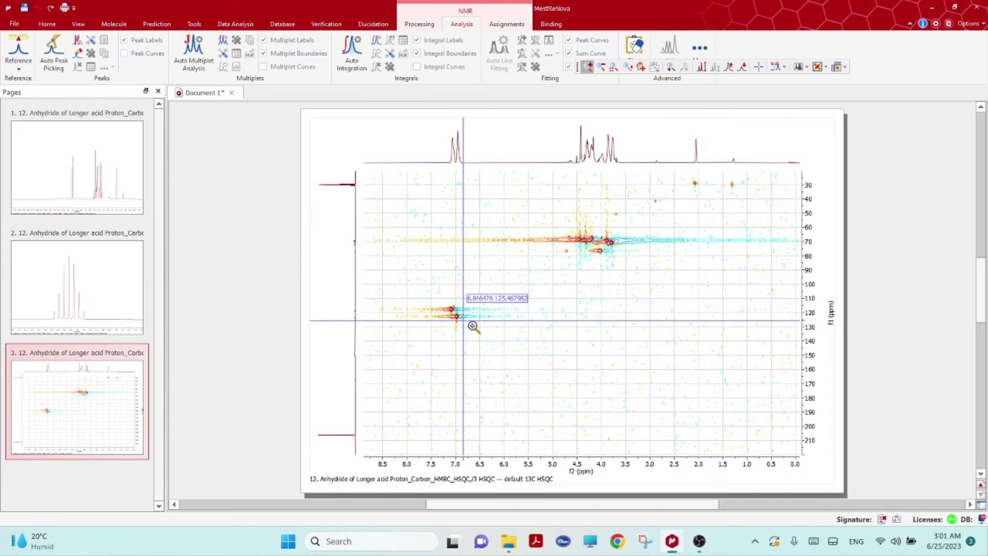
Apply automatic phase correction to the HSQC, removing the long horizontal streaks.
right_click(646, 217)
mouse_move(698, 296)
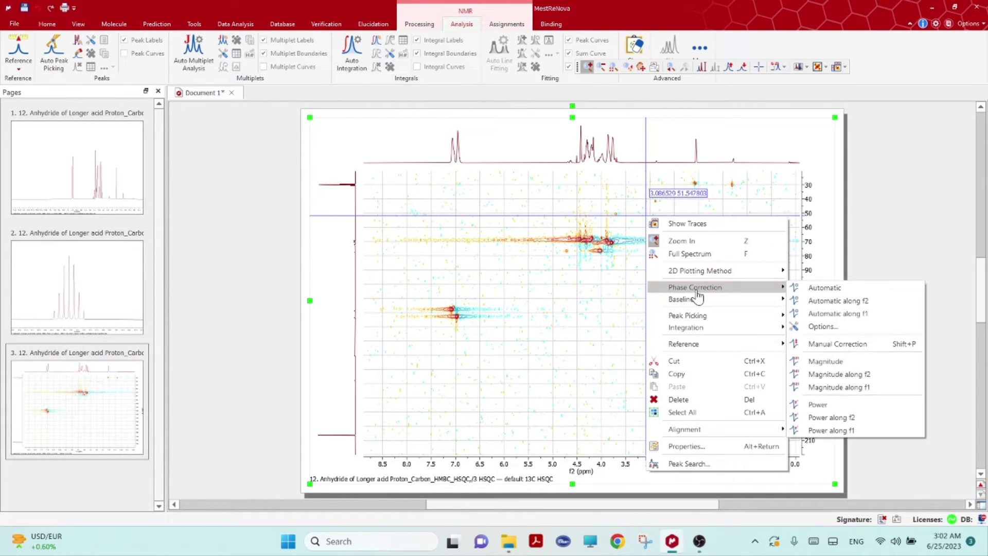
left_click(839, 290)
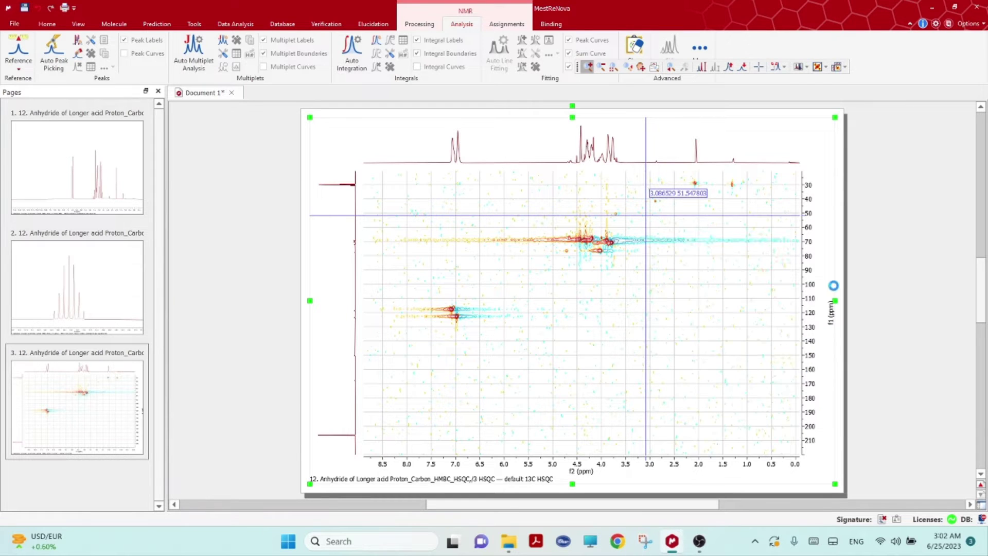
right_click(653, 246)
mouse_move(716, 335)
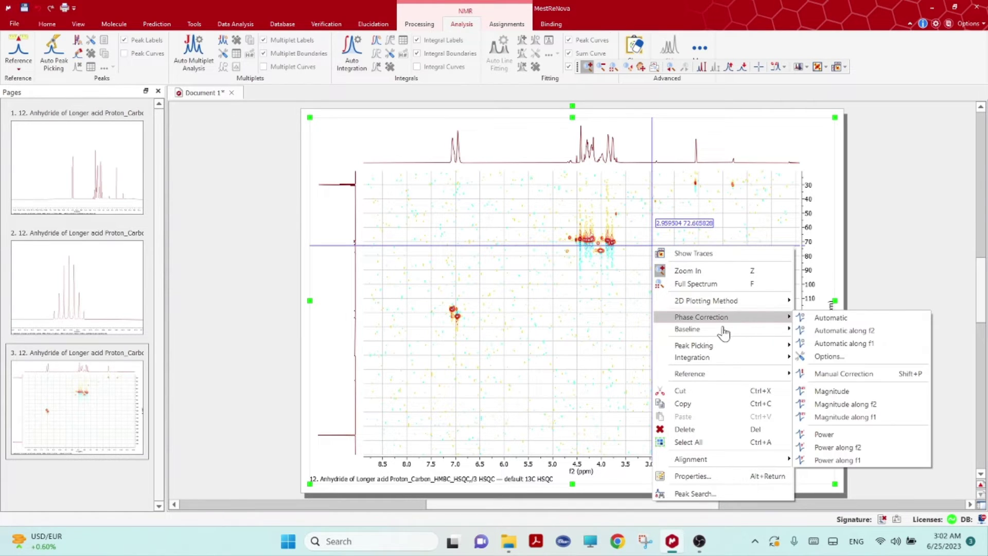
Zoom onto the acetone-d6 cross peak near 2.06/29 ppm and start referencing on it.
mouse_move(715, 352)
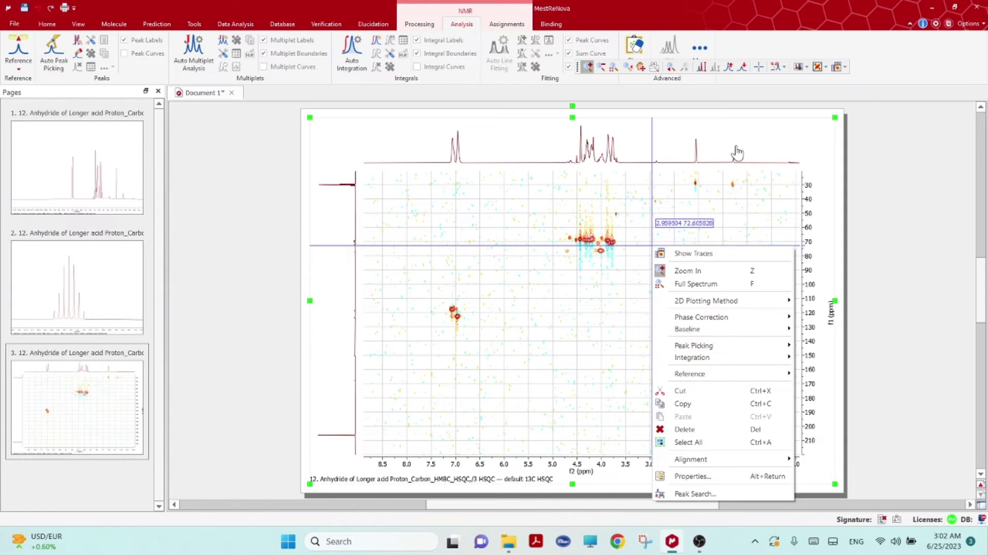
left_click(702, 187)
scroll(705, 191, "up", 1)
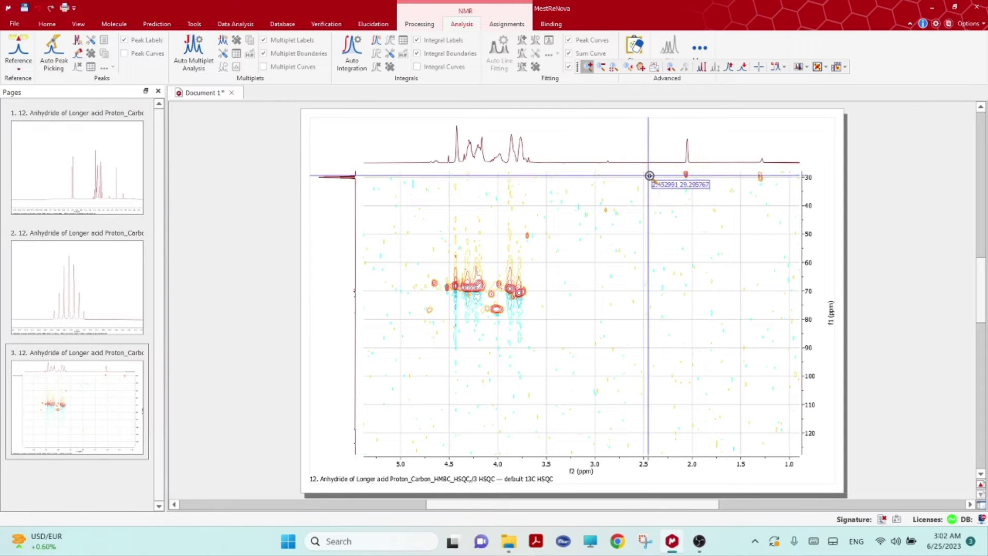
left_click_drag(650, 171, 718, 201)
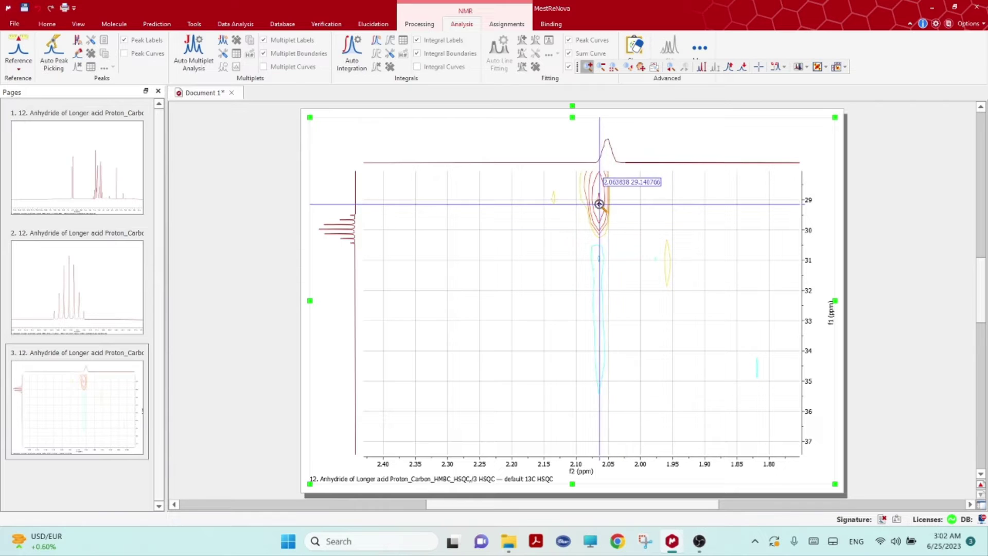
scroll(601, 202, "up", 2)
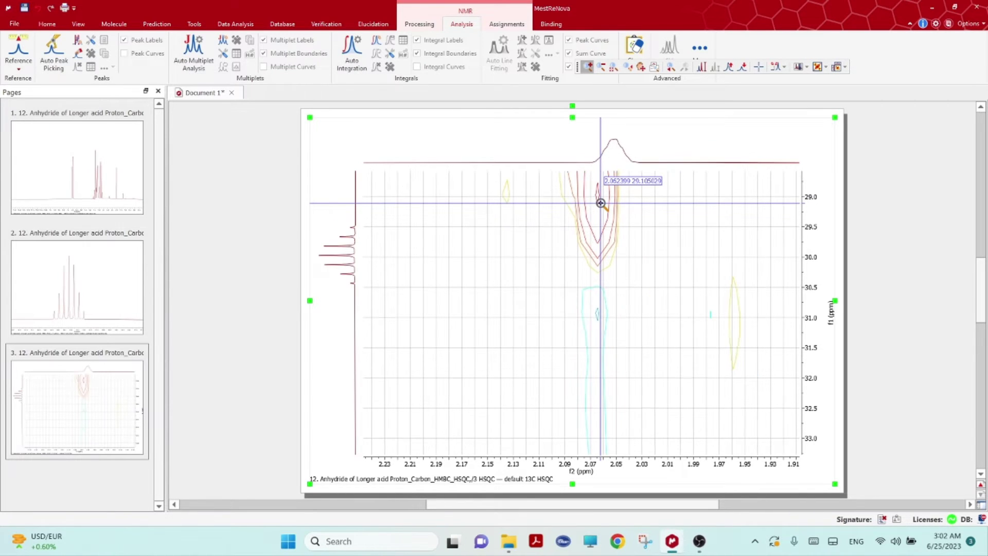
right_click(598, 197)
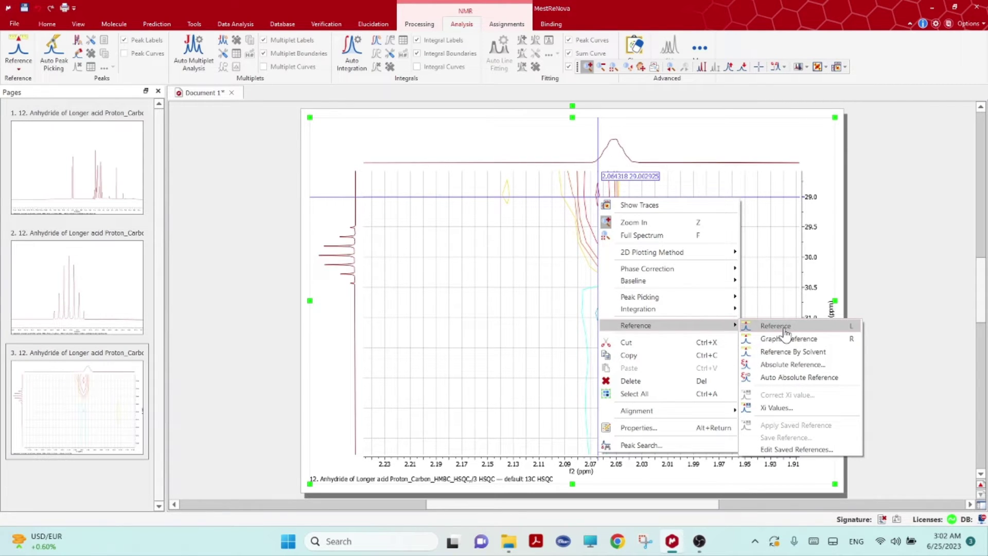
left_click(783, 327)
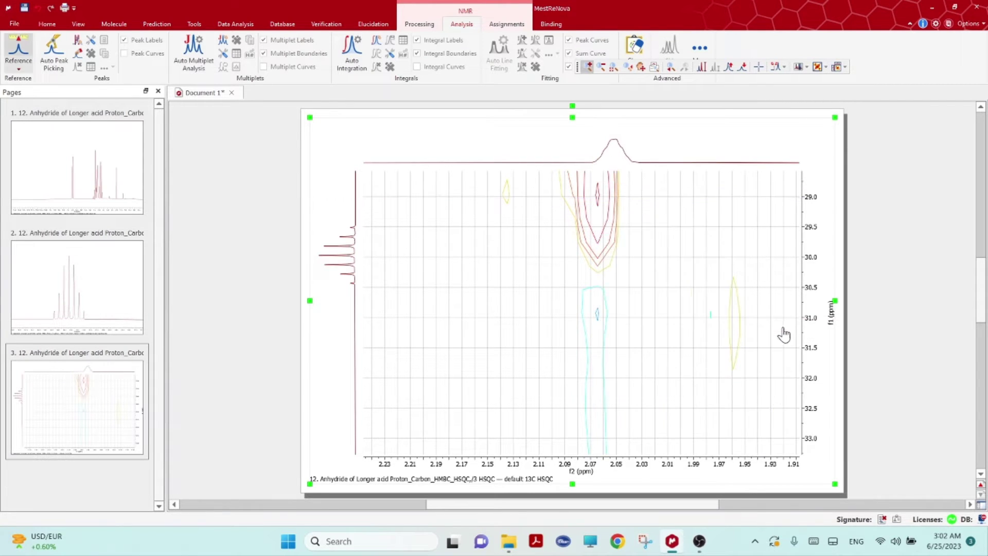
Reference the acetone-d6 solvent cross peak to 2.05 ppm in f2 and 29.97 ppm in f1.
left_click(598, 198)
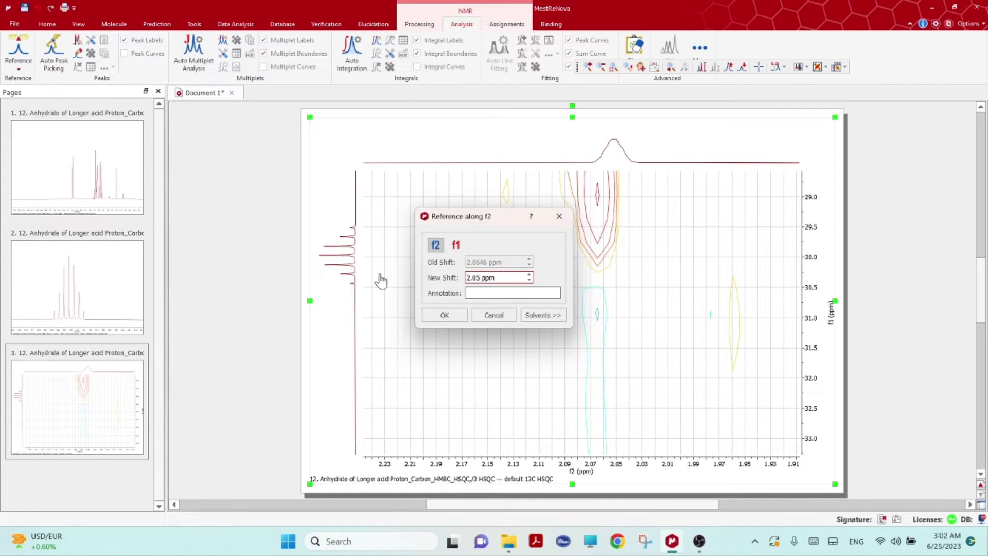
left_click(456, 246)
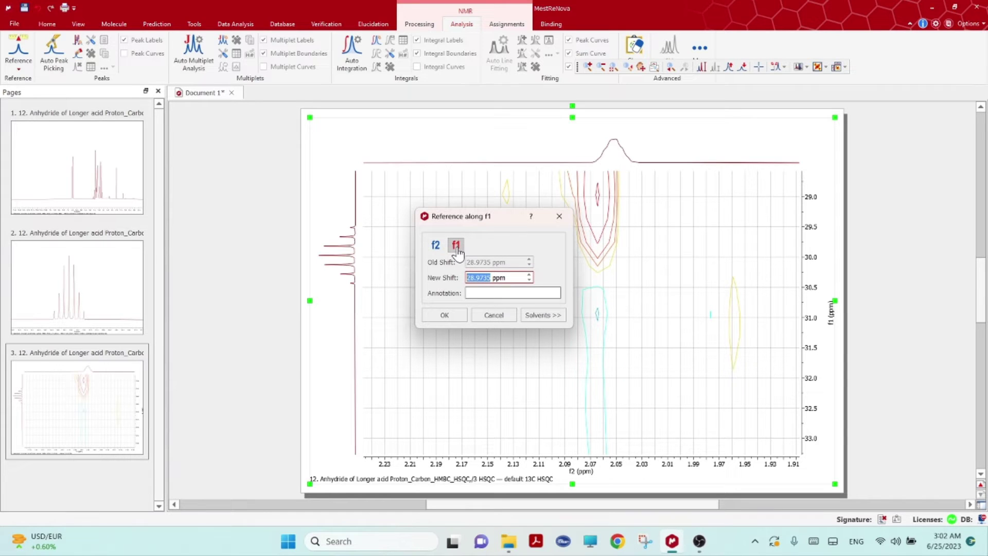
left_click(488, 279)
left_click(446, 315)
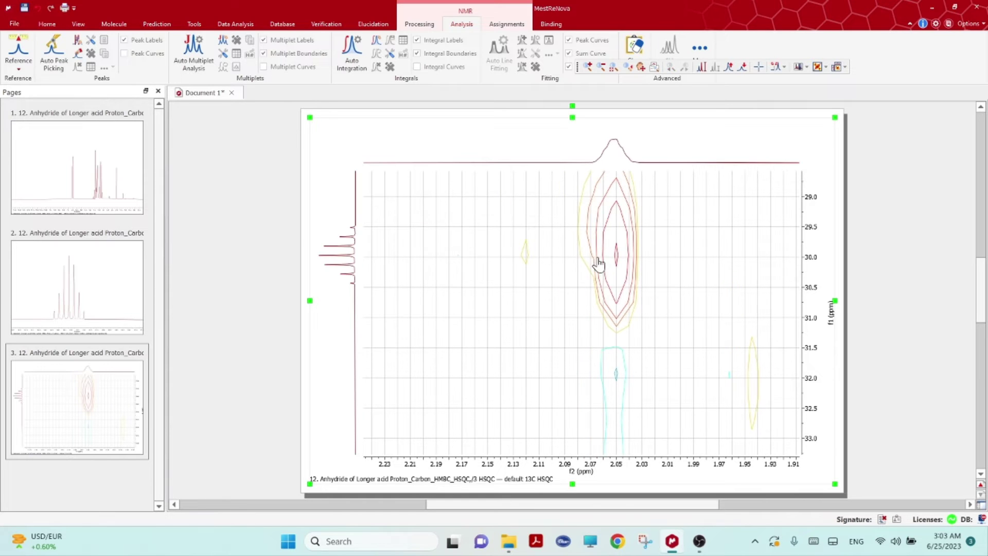
right_click(718, 241)
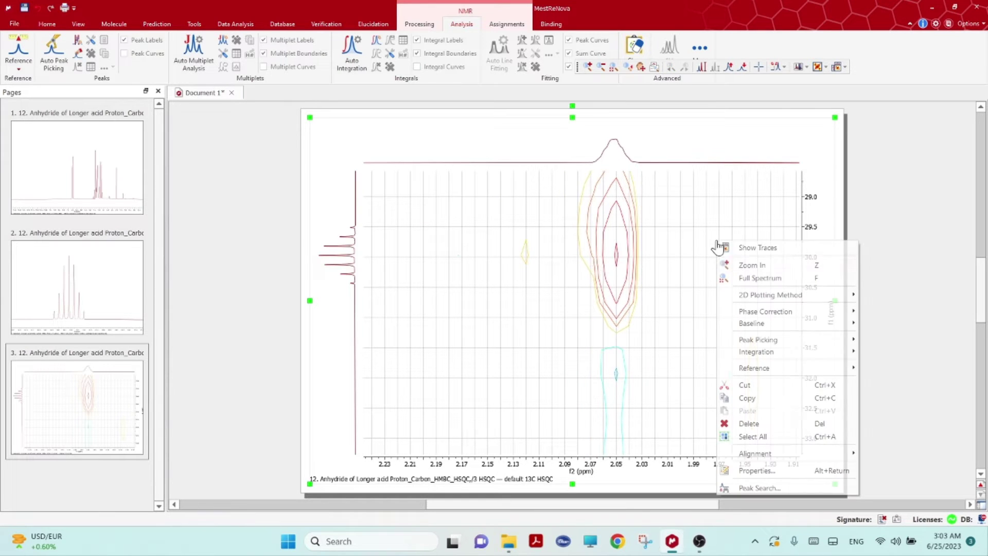
left_click(760, 278)
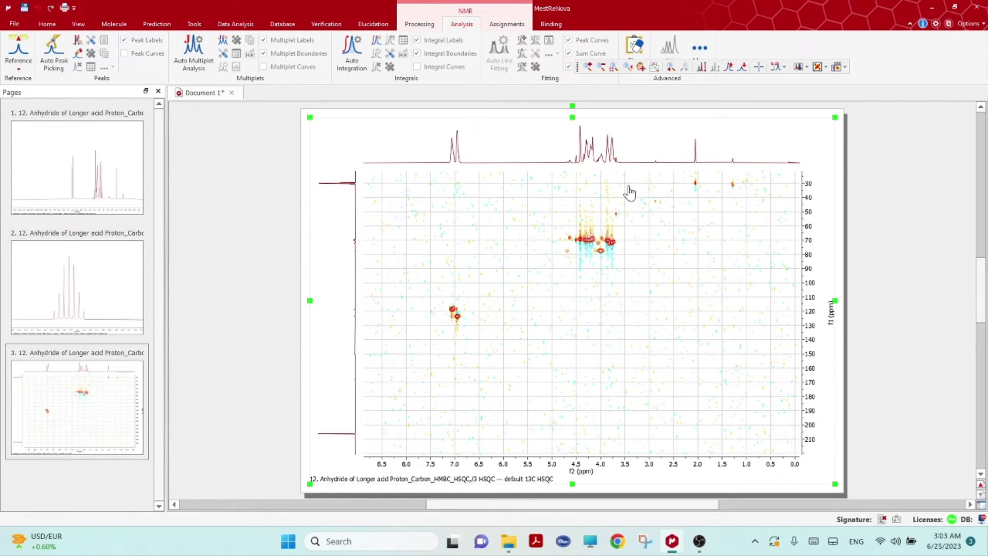
right_click(512, 196)
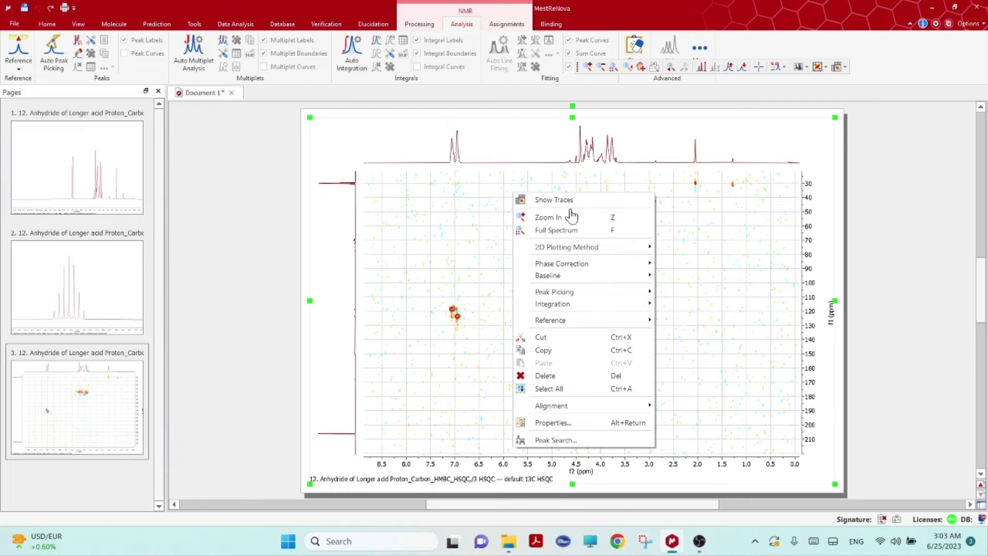
left_click(625, 218)
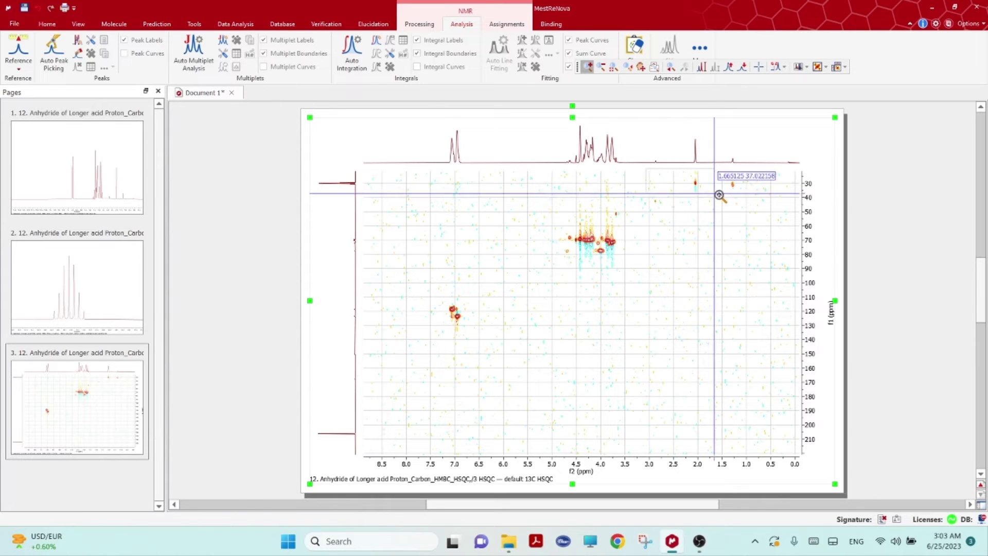
left_click(643, 174)
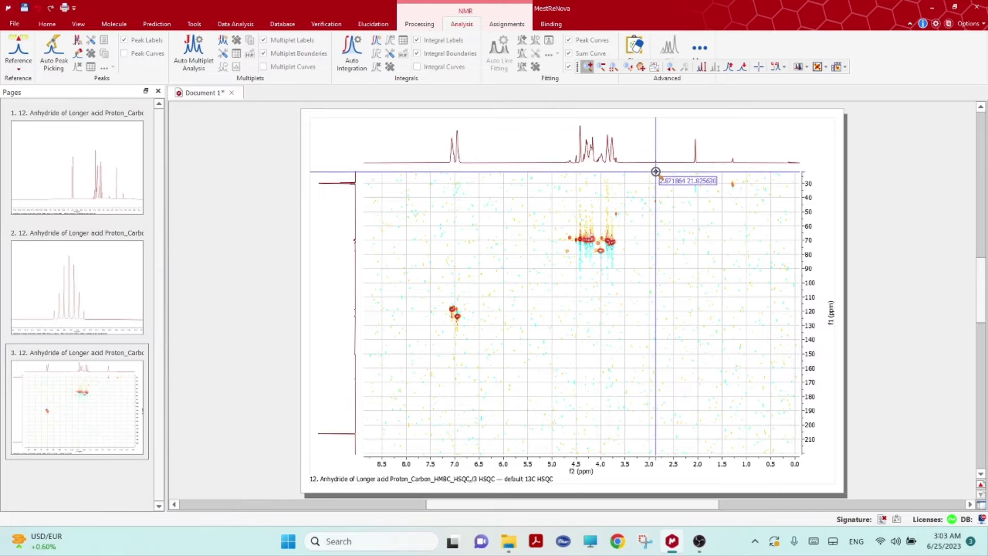
left_click_drag(655, 172, 743, 215)
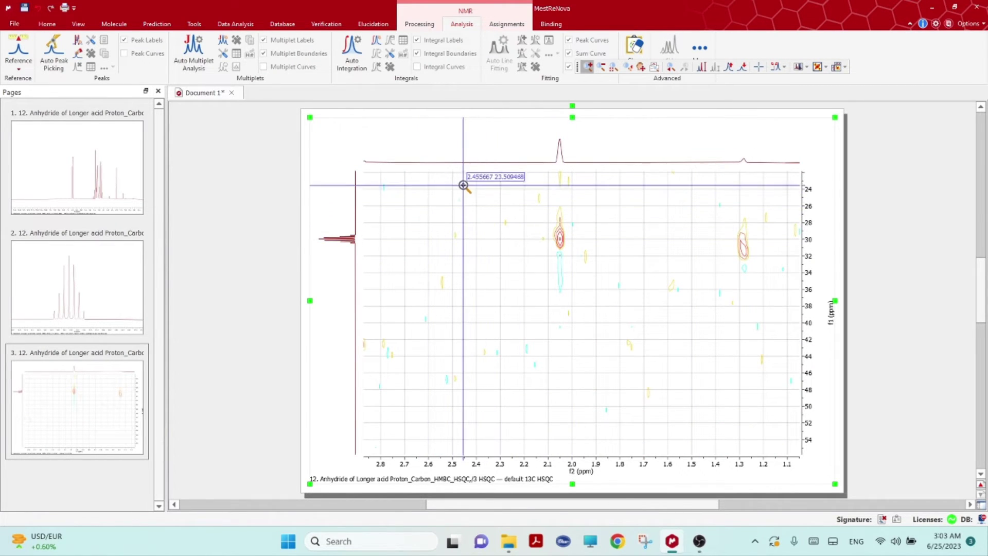
left_click_drag(461, 181, 666, 290)
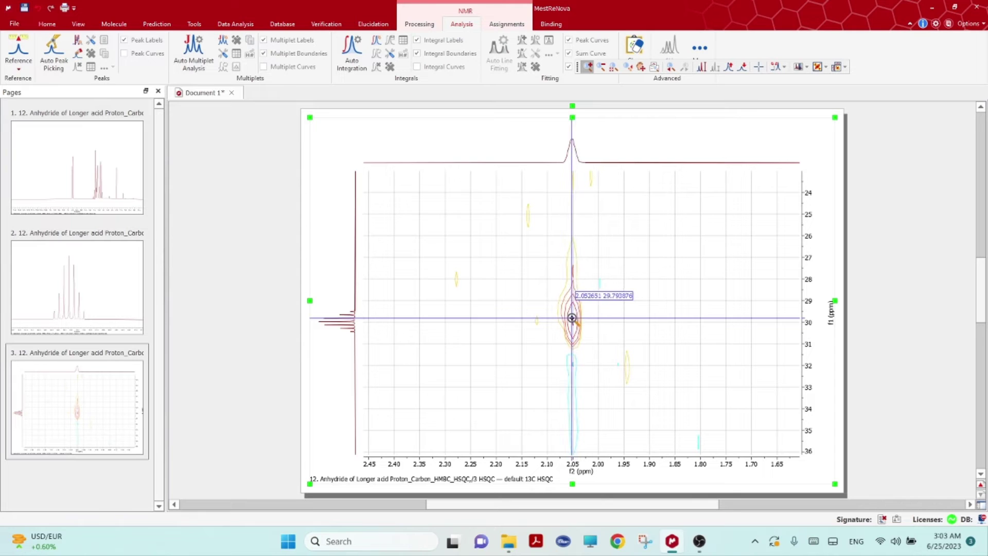
right_click(652, 222)
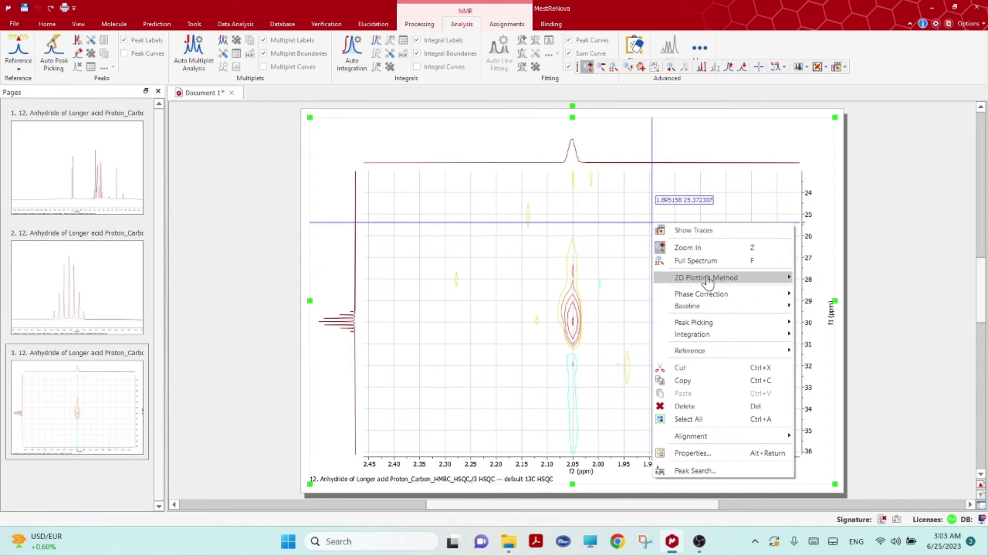
left_click(696, 261)
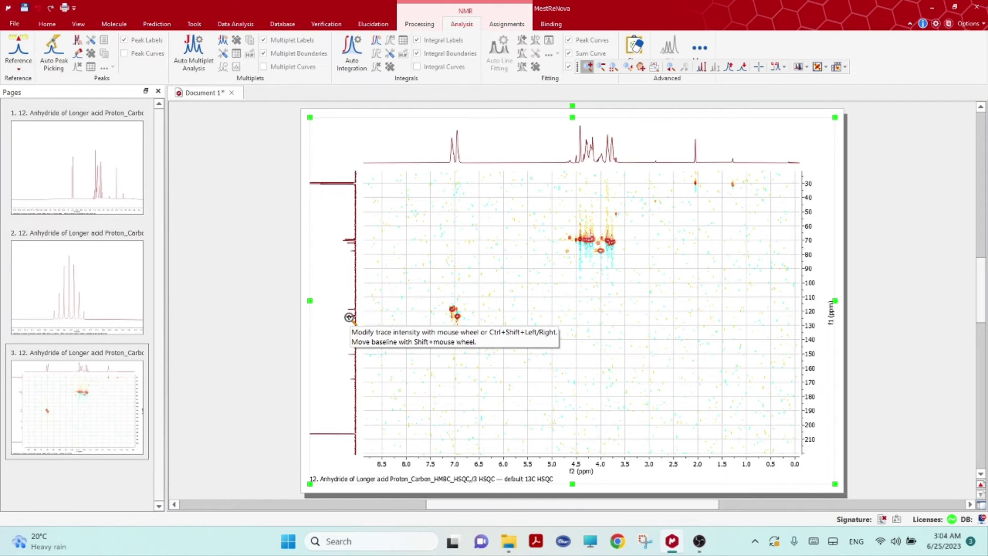
Adjust contour intensity and zoom onto the aromatic cross peaks near 7.06/119 and 6.93/124 ppm.
scroll(337, 302, "up", 2)
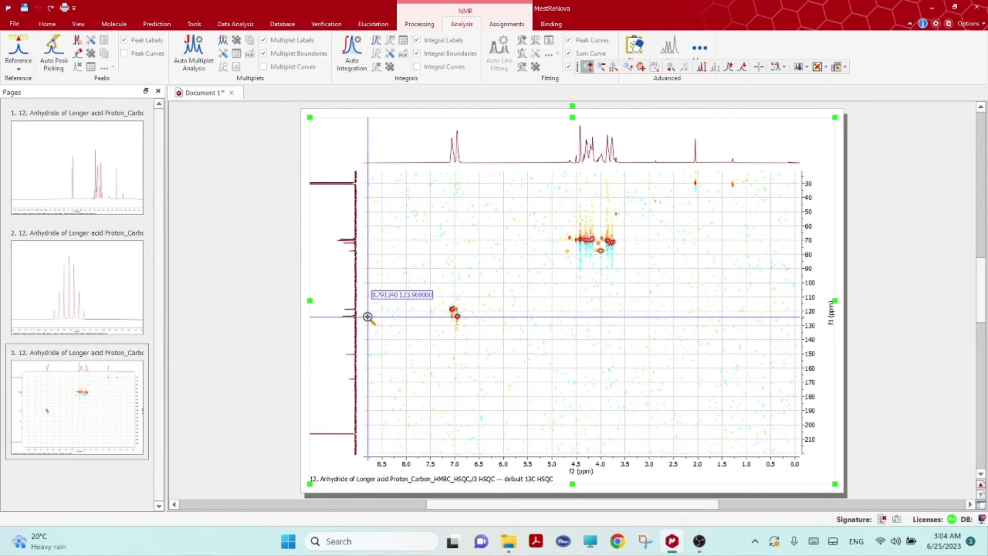
scroll(406, 288, "up", 3)
scroll(438, 299, "down", 2)
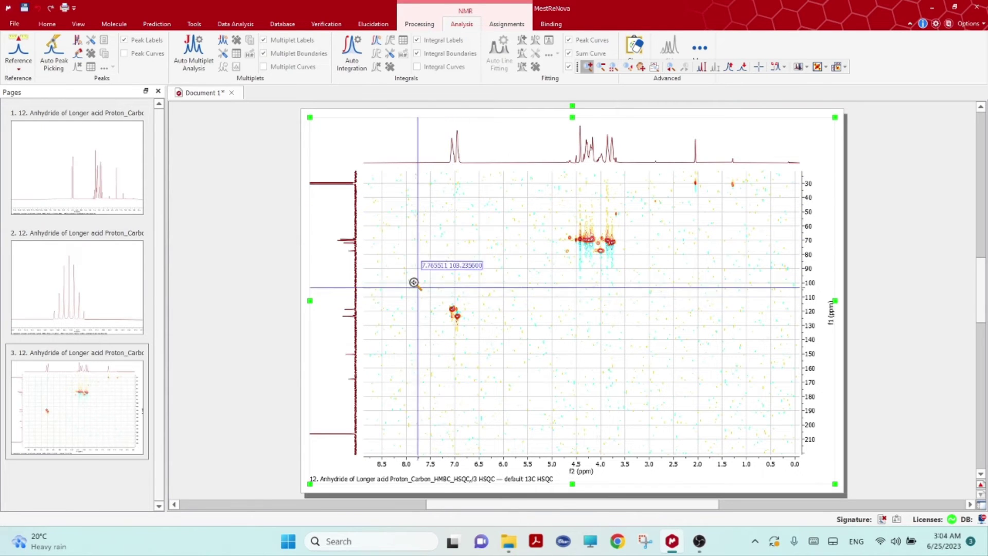
left_click_drag(413, 279, 496, 350)
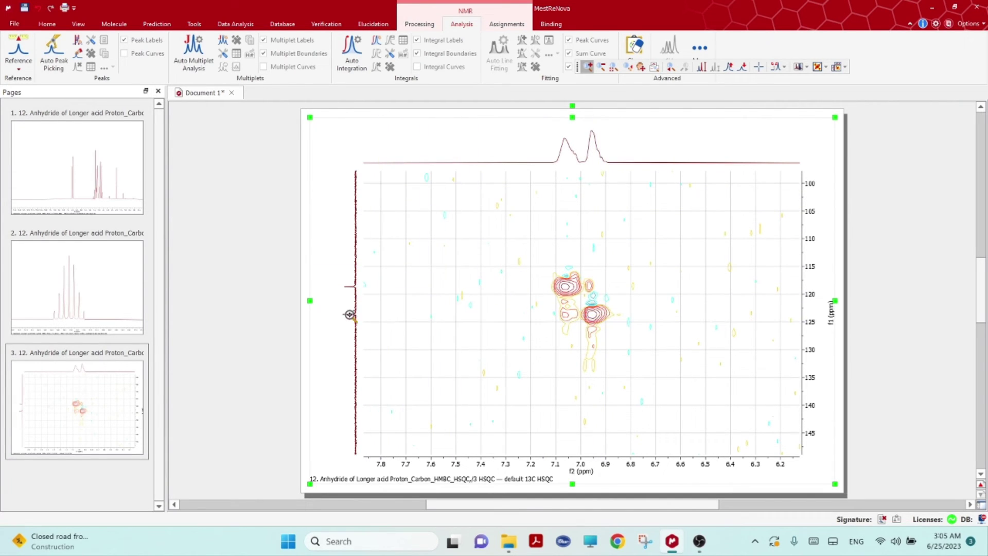
Go back to full spectrum, raise the threshold, and zoom onto the 3.5–4.8 ppm by 62–81 ppm region.
right_click(484, 223)
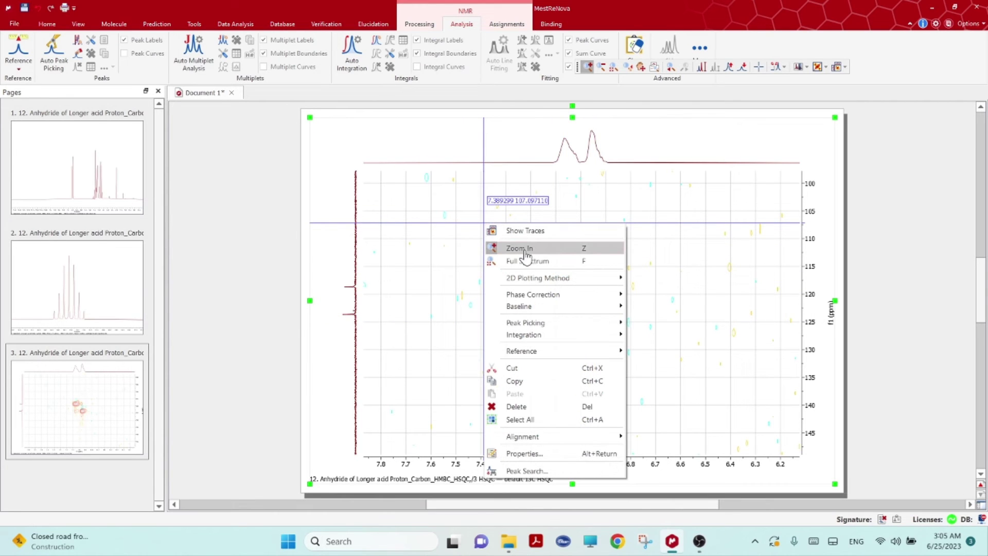
left_click(532, 261)
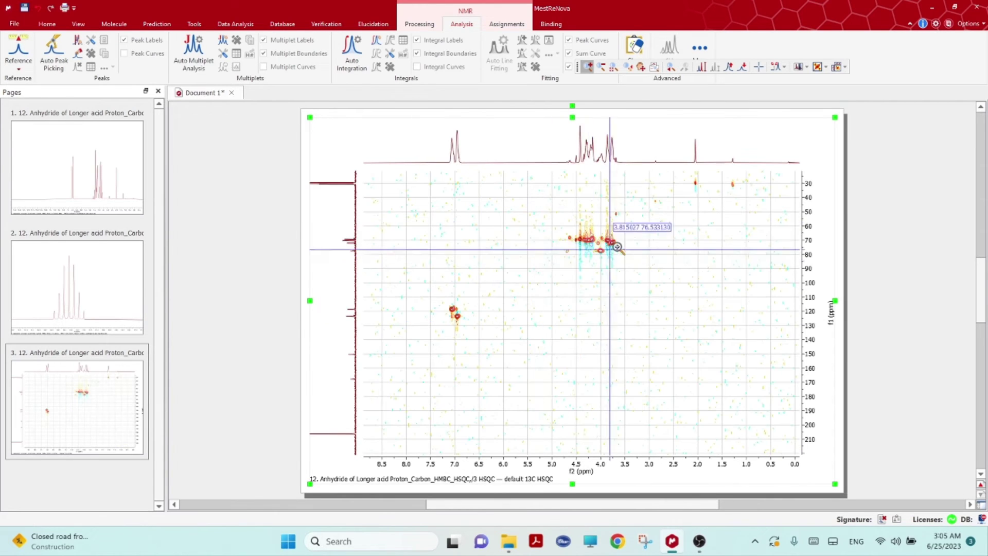
left_click_drag(546, 189, 663, 281)
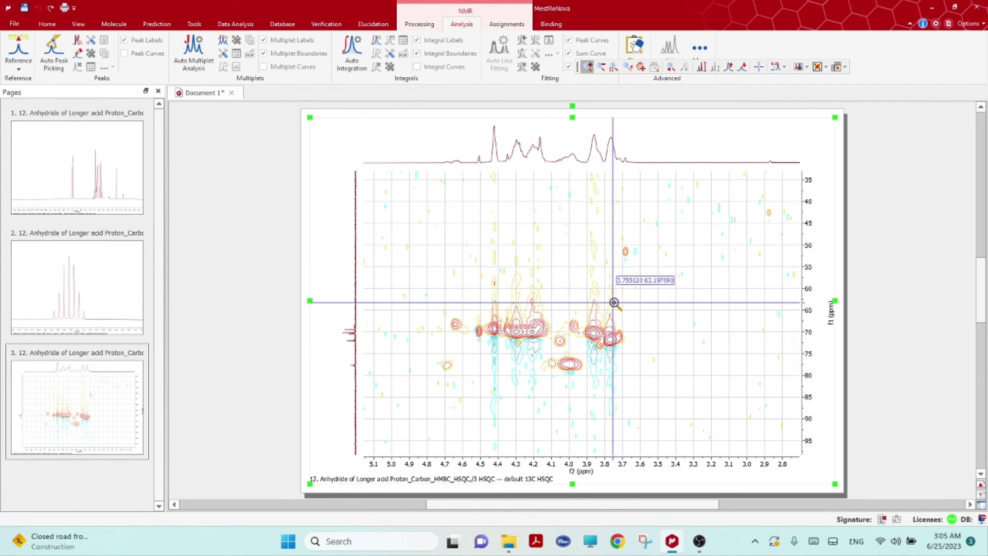
scroll(526, 293, "down", 5)
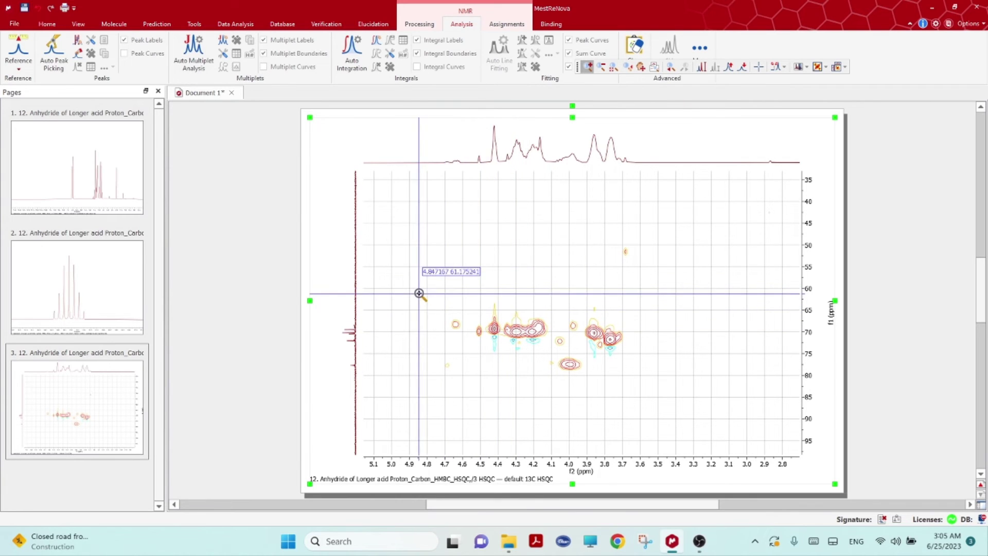
left_click_drag(420, 293, 661, 379)
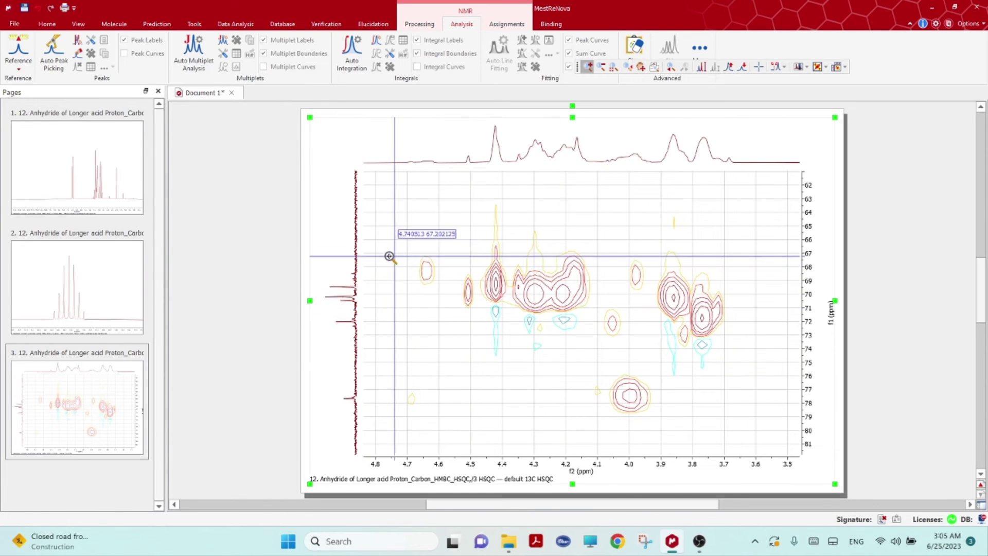
Zoom tighter to 4.70–3.70 ppm by 65–80 ppm around the oxygenated cross peak cluster.
left_click_drag(393, 216, 734, 431)
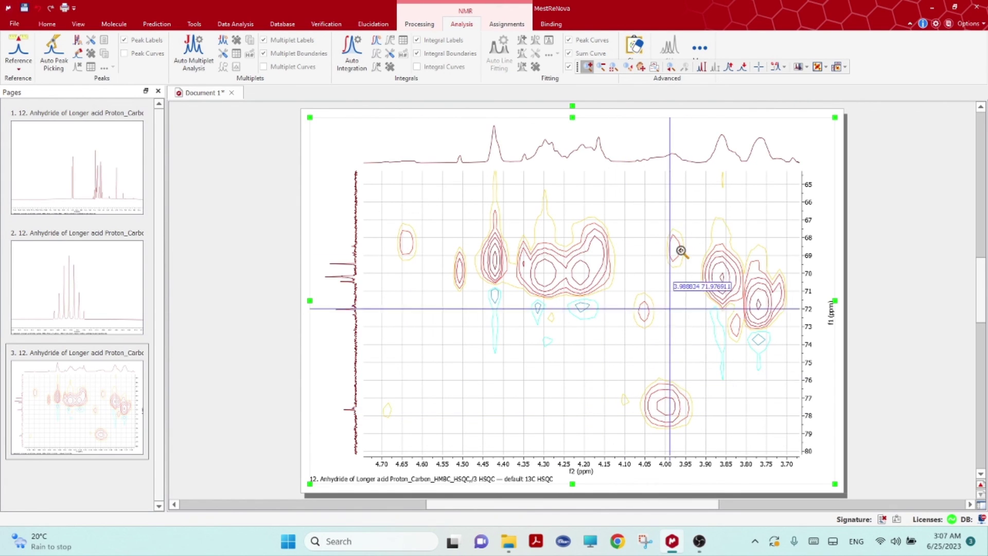
Tune contour and trace intensity so the peaks near 4.43, 3.85 and 3.76 ppm stand out.
scroll(688, 146, "up", 3)
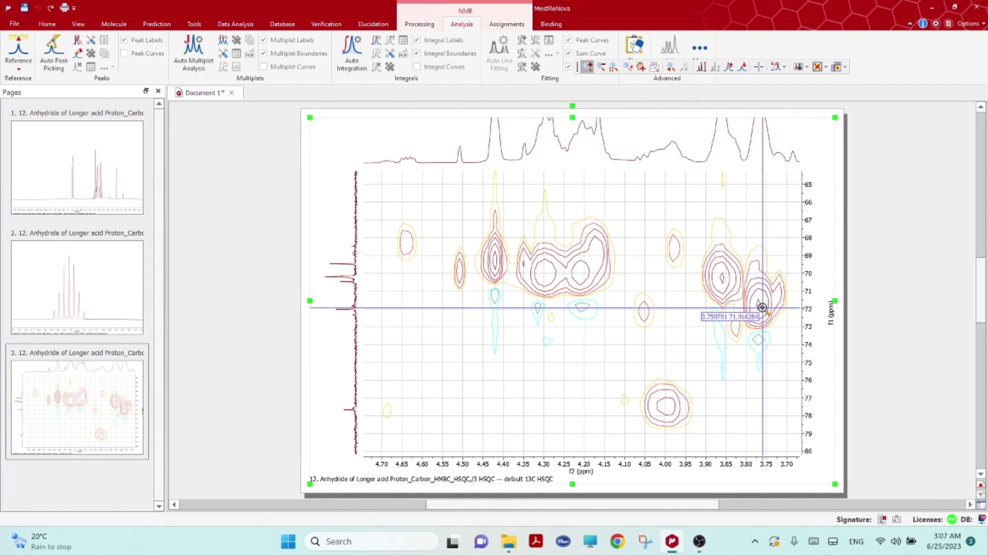
scroll(777, 206, "down", 3)
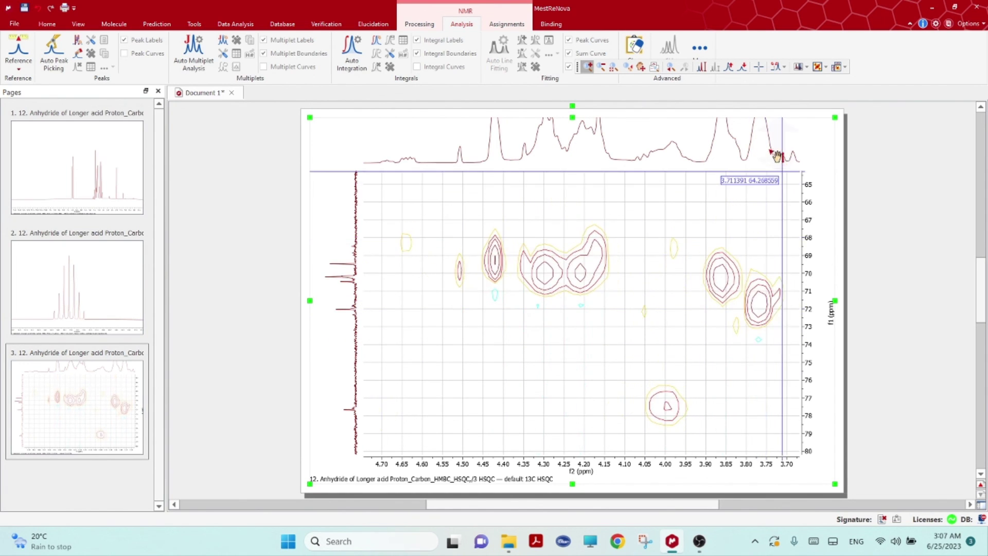
scroll(766, 155, "down", 2)
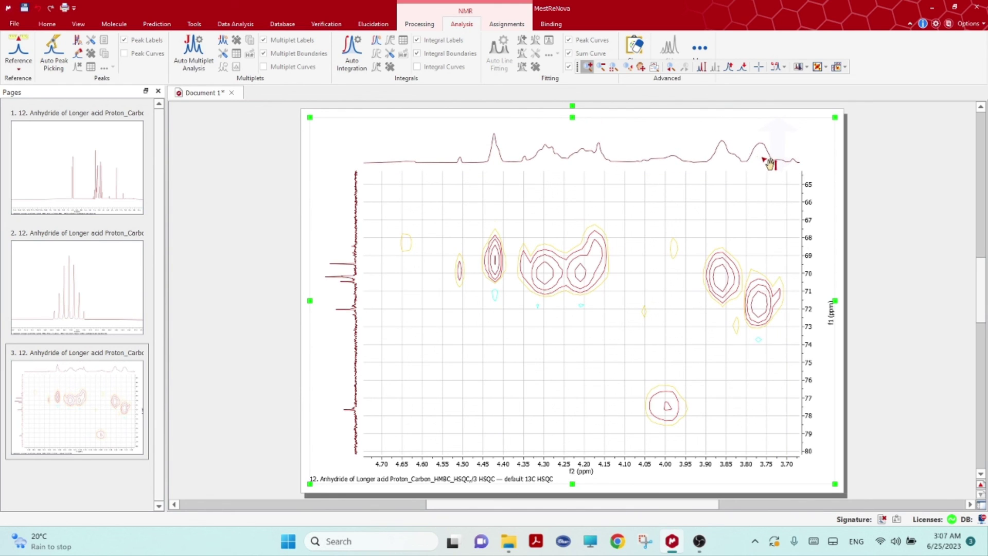
scroll(769, 163, "up", 2)
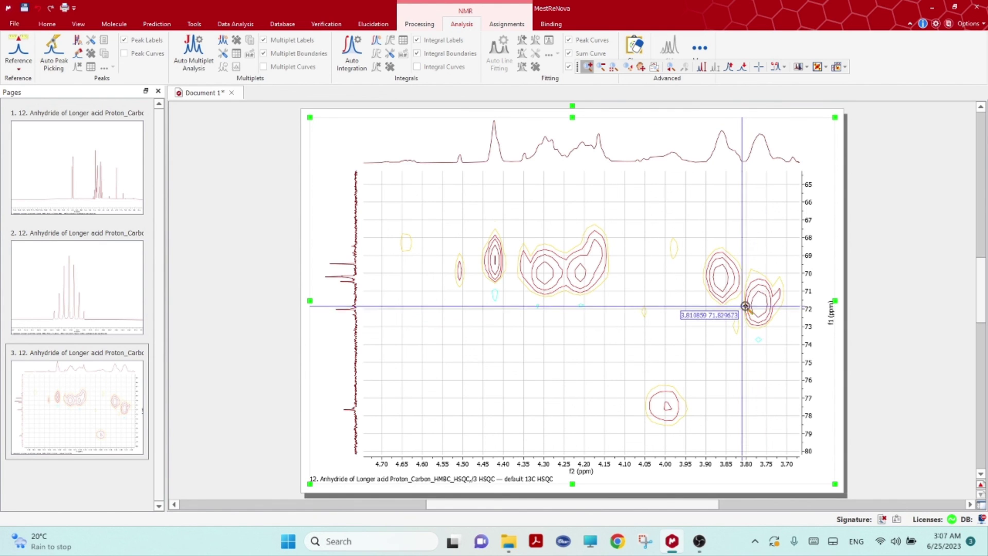
Restore the full 8.5–0 by 30–210 ppm range and strengthen the contours.
right_click(646, 260)
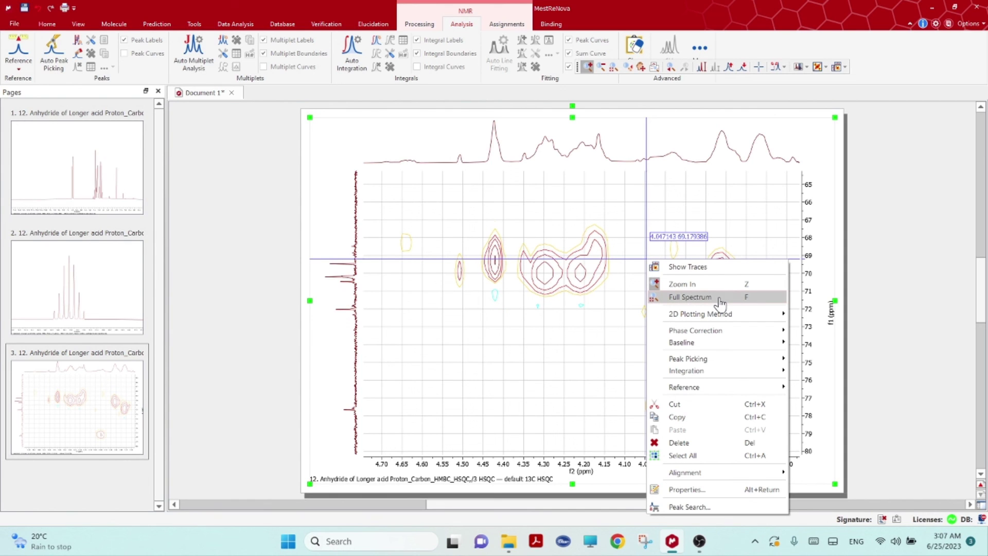
left_click(719, 298)
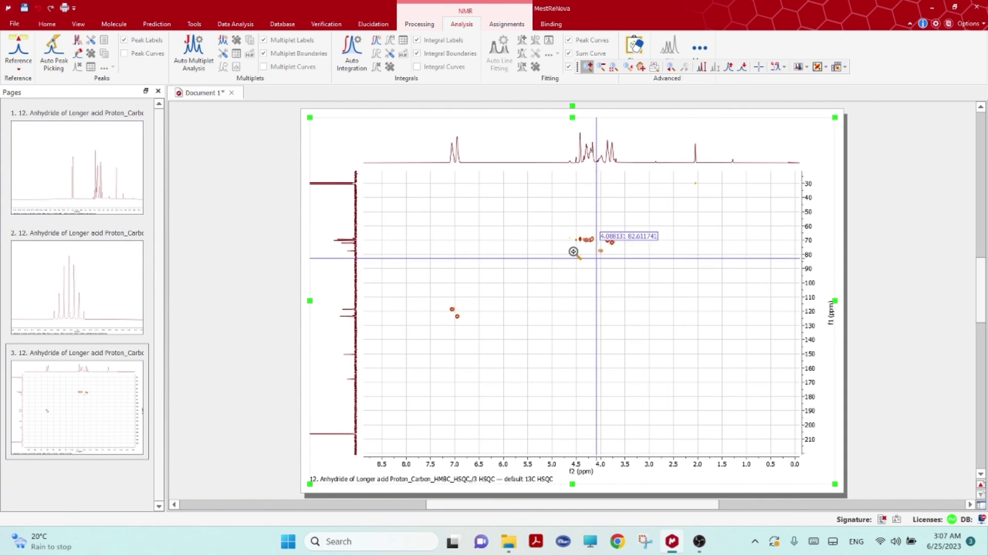
scroll(566, 246, "up", 2)
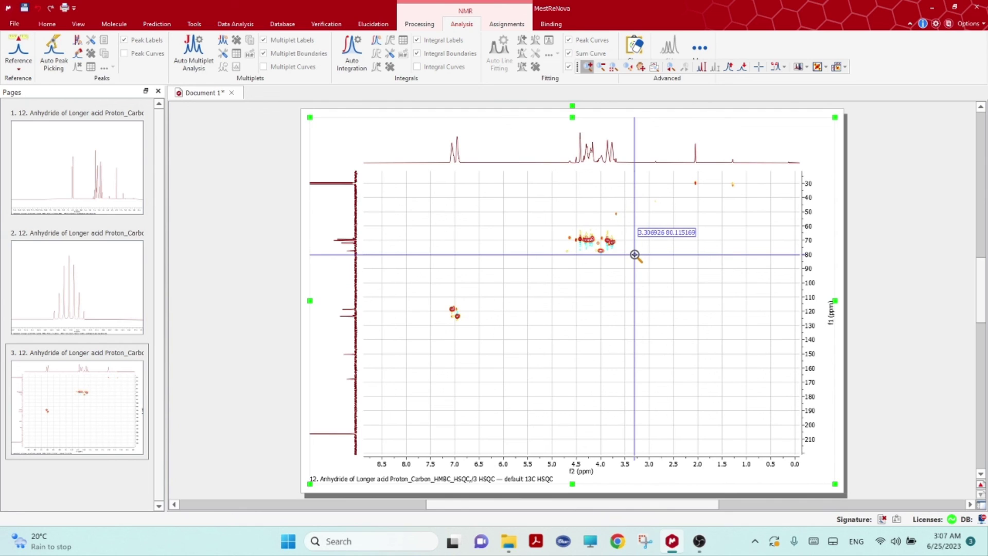